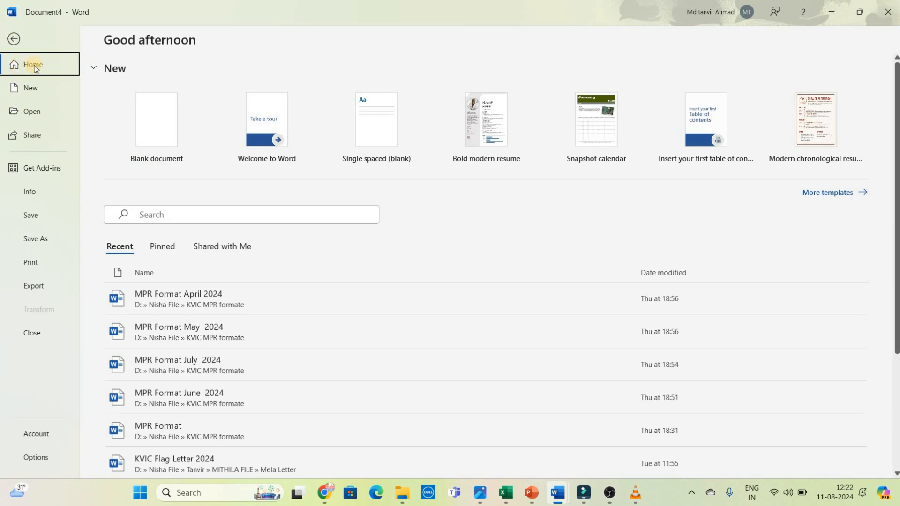
Step: Create a new document from the Bold modern resume template in the Resumes and Cover Letters category
scroll(392, 263, "down", 1)
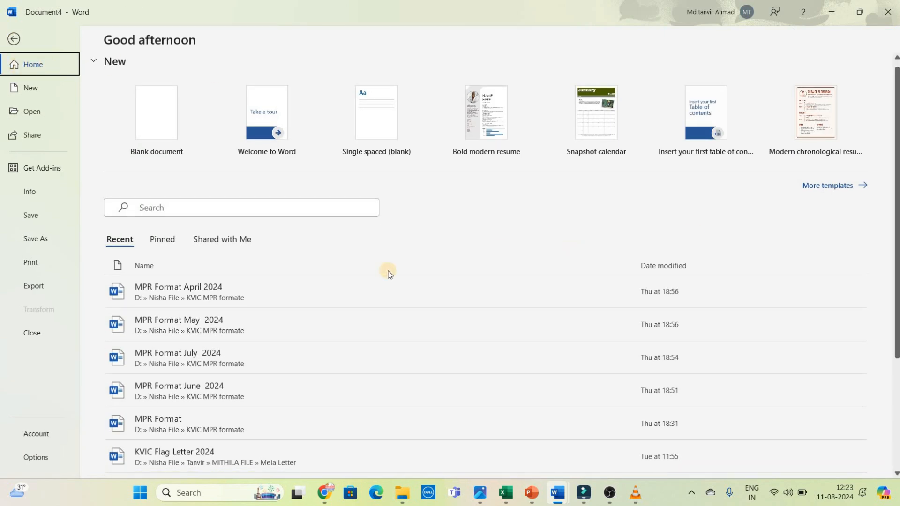
left_click_drag(895, 260, 895, 234)
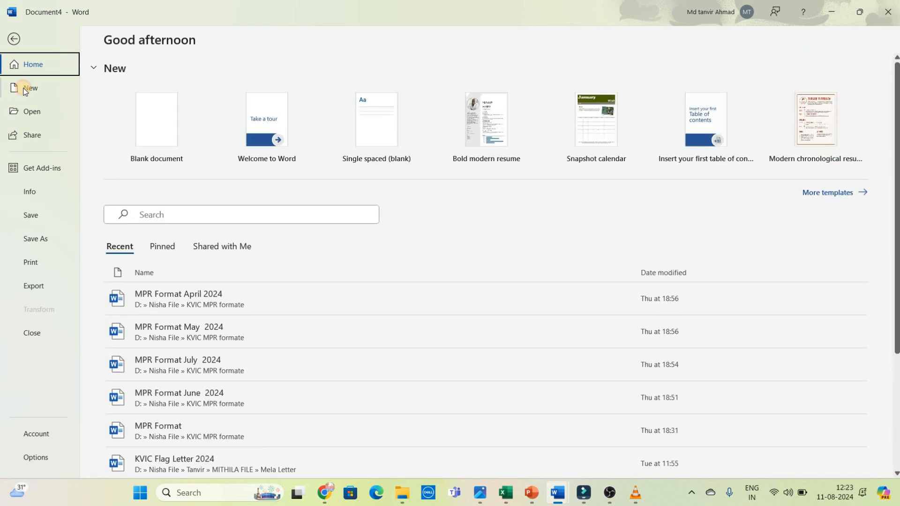
left_click(27, 88)
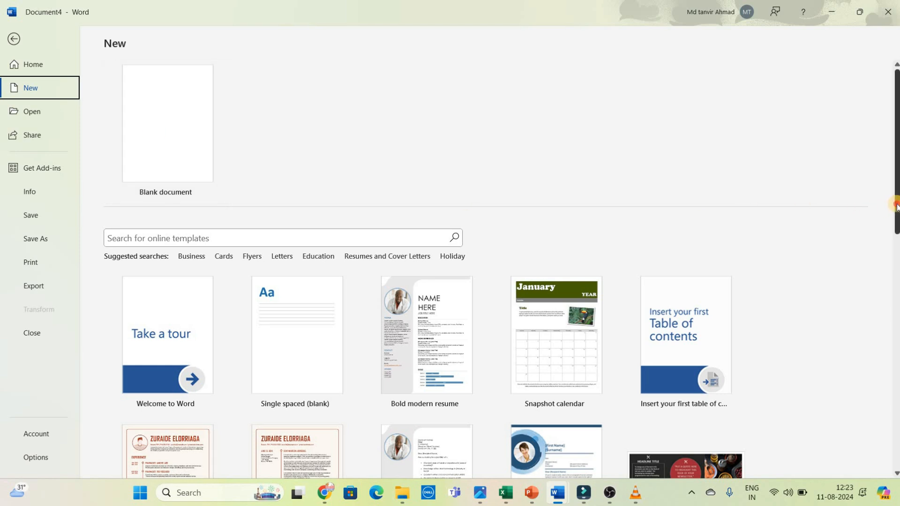
scroll(896, 231, "down", 3)
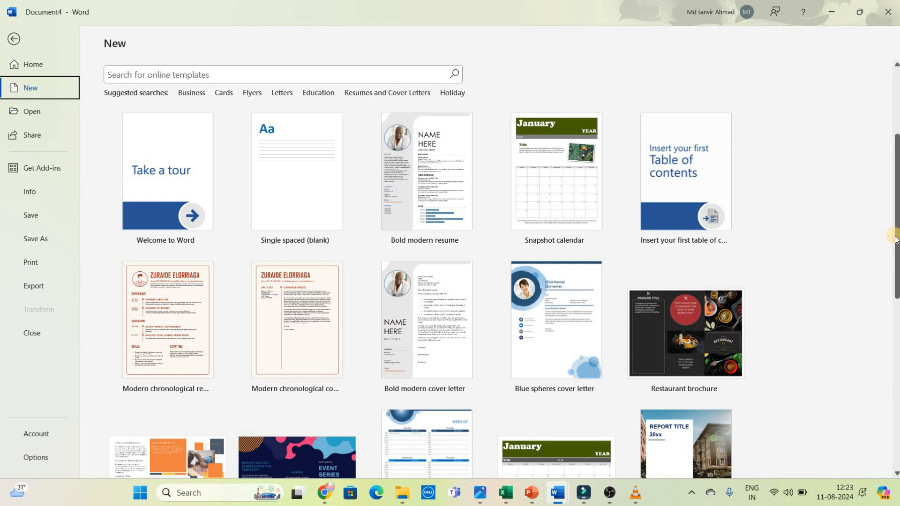
left_click_drag(897, 265, 895, 240)
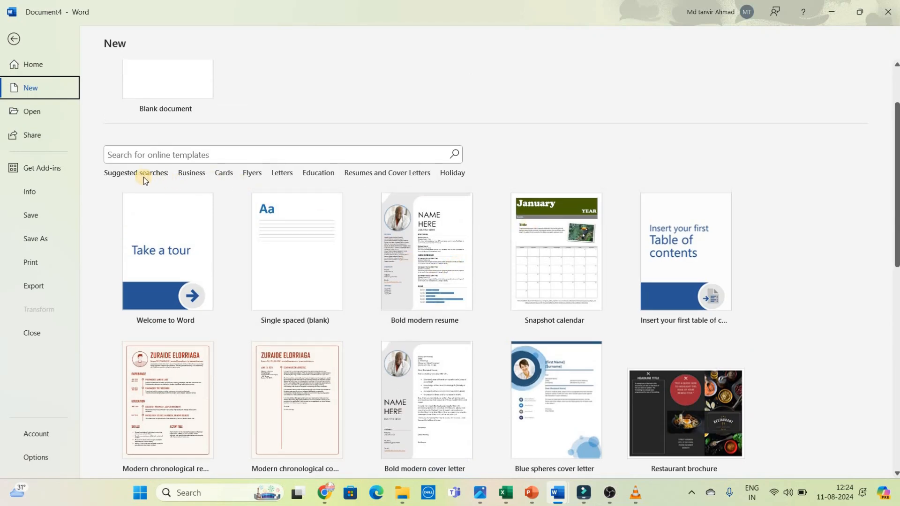
left_click(364, 172)
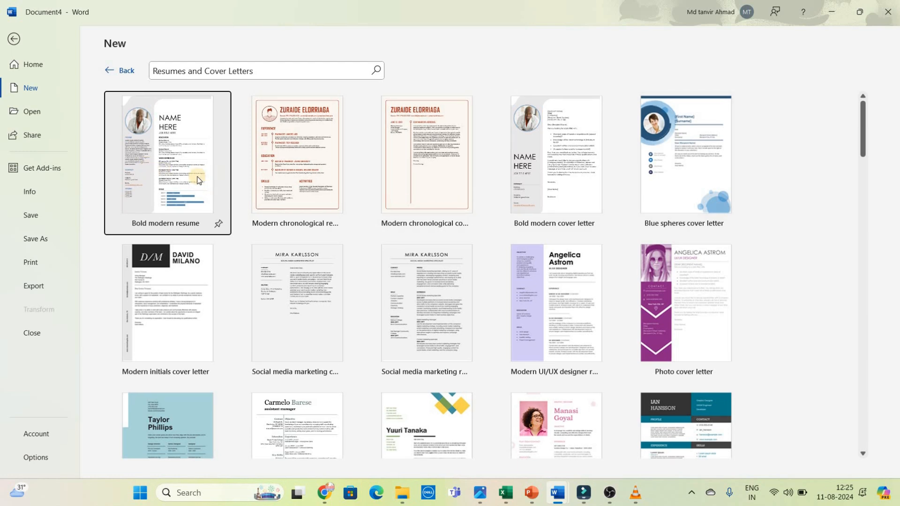
left_click(176, 168)
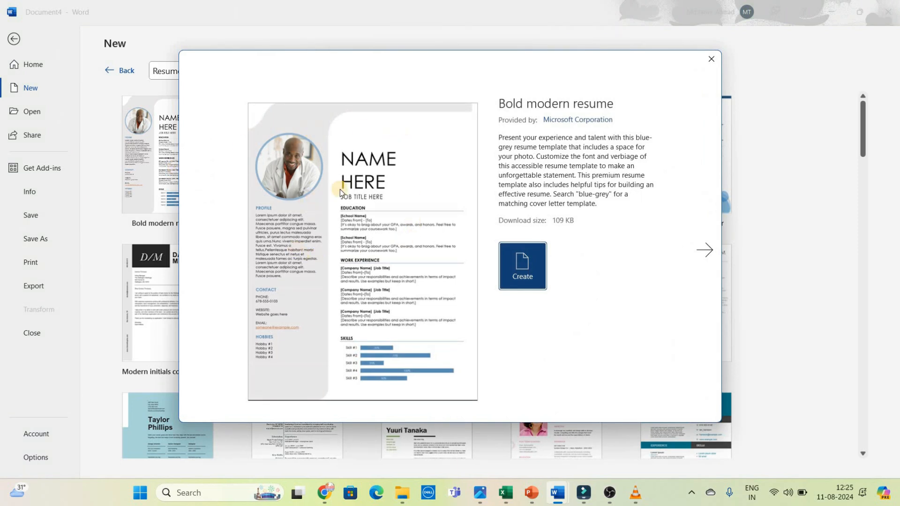
left_click(529, 263)
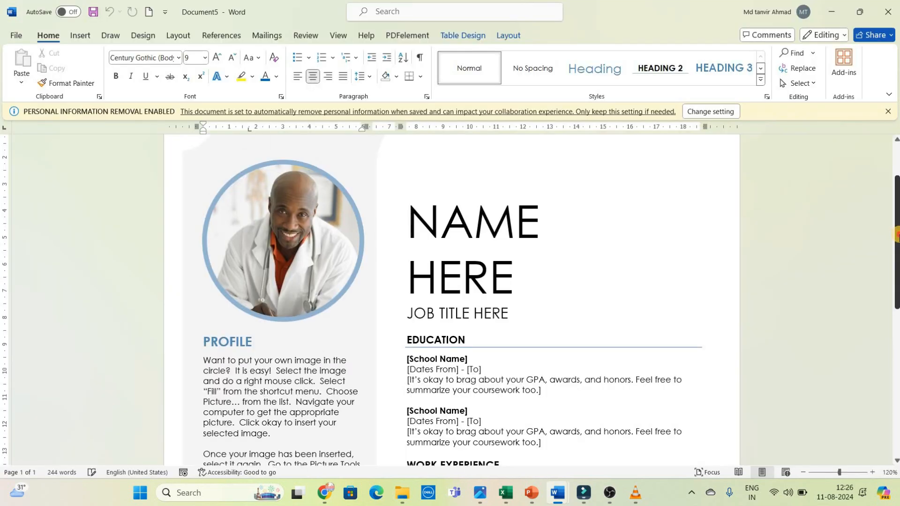
Step: Replace the NAME HERE placeholder in the resume heading with the person's full name
left_click(500, 280)
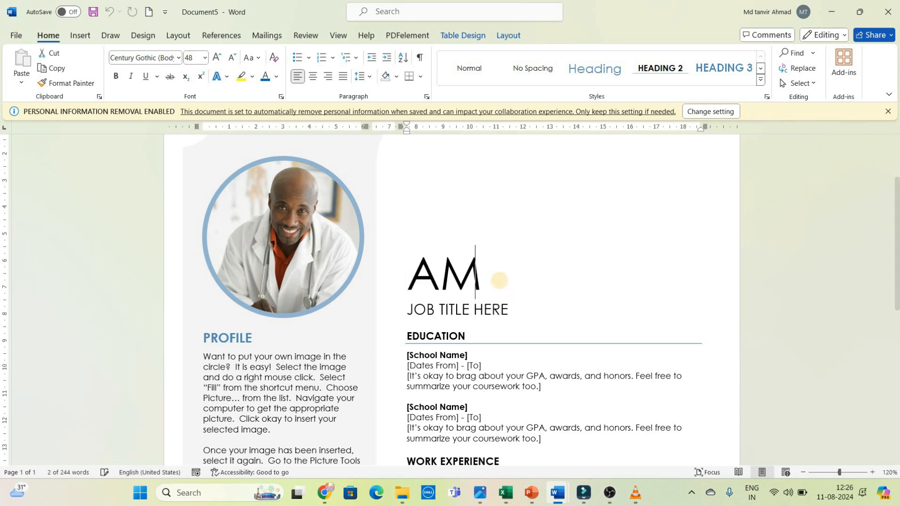
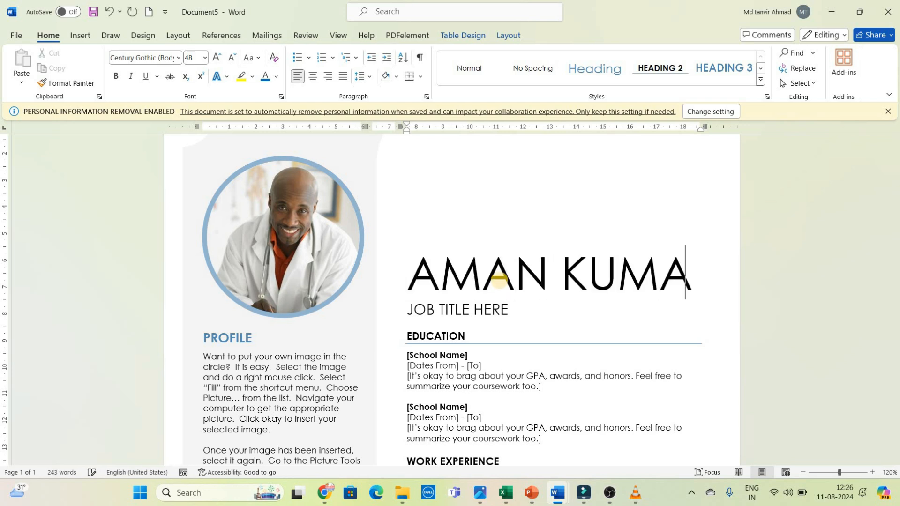
left_click(502, 309)
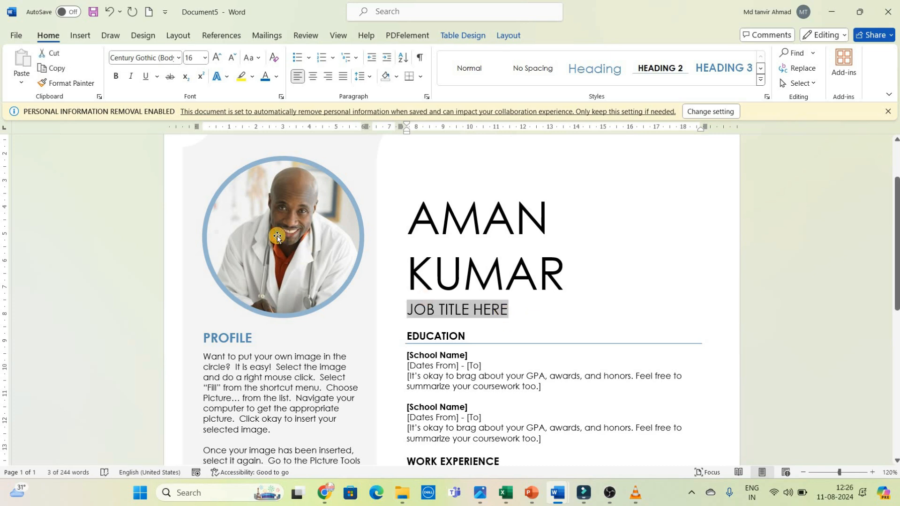
Step: Fill the resume's circular photo shape with the picture file WhatsApp Image 2024-04-08 at 11.21.57 PM from Downloads
left_click(277, 235)
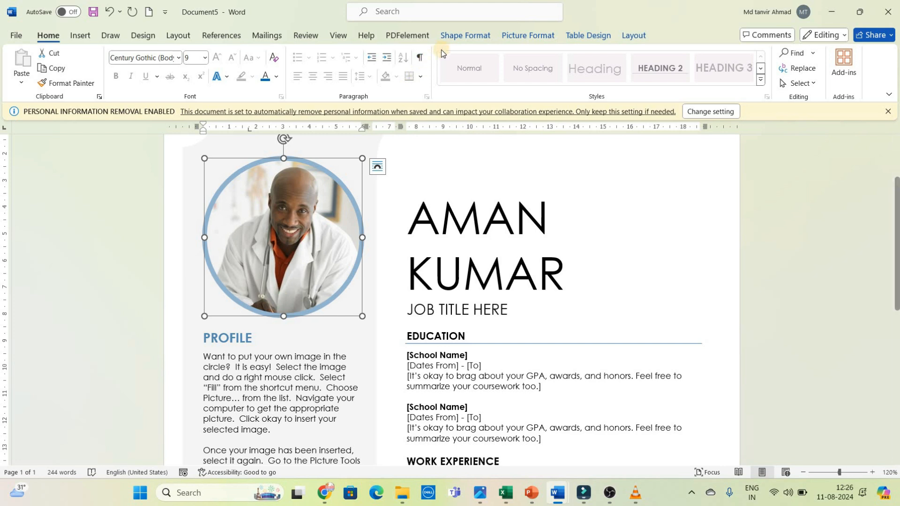
left_click(449, 37)
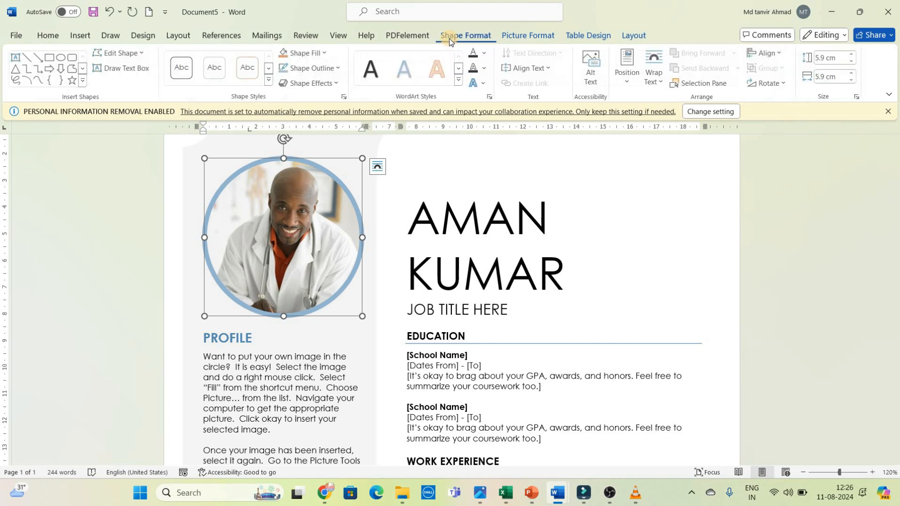
left_click(320, 54)
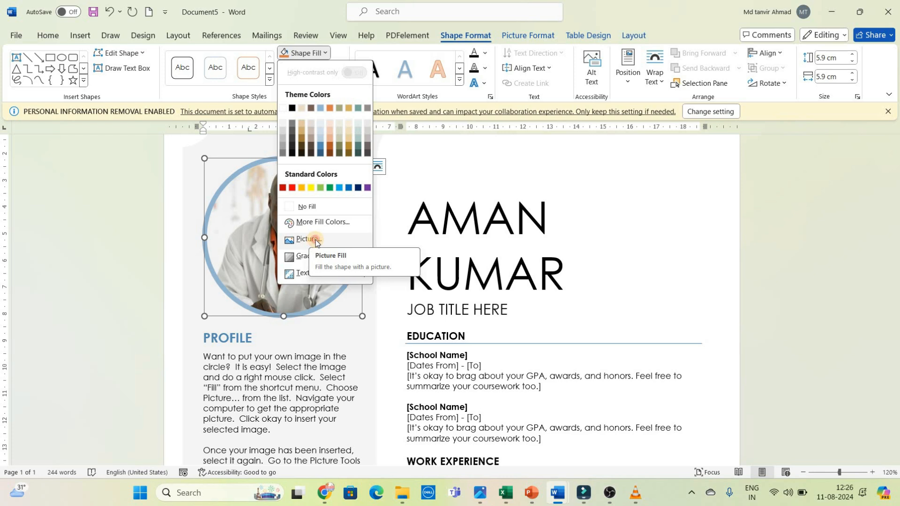
left_click(311, 240)
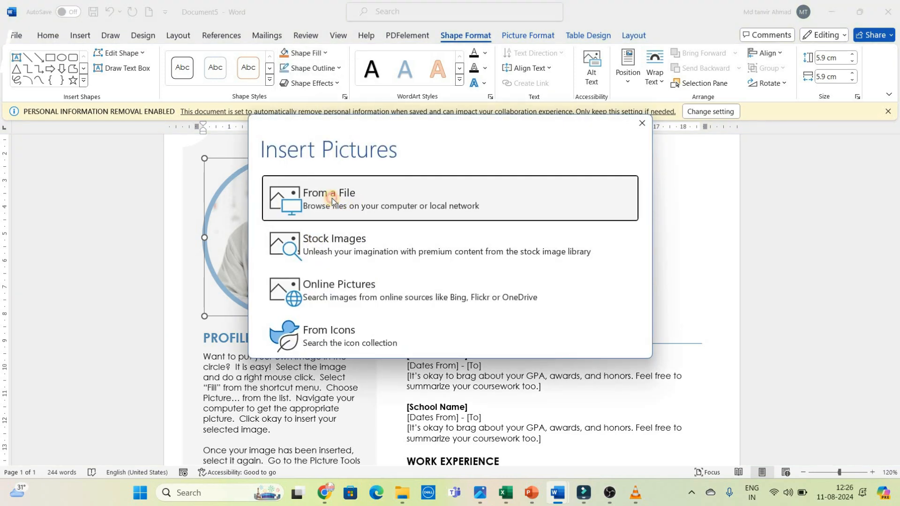
left_click(331, 199)
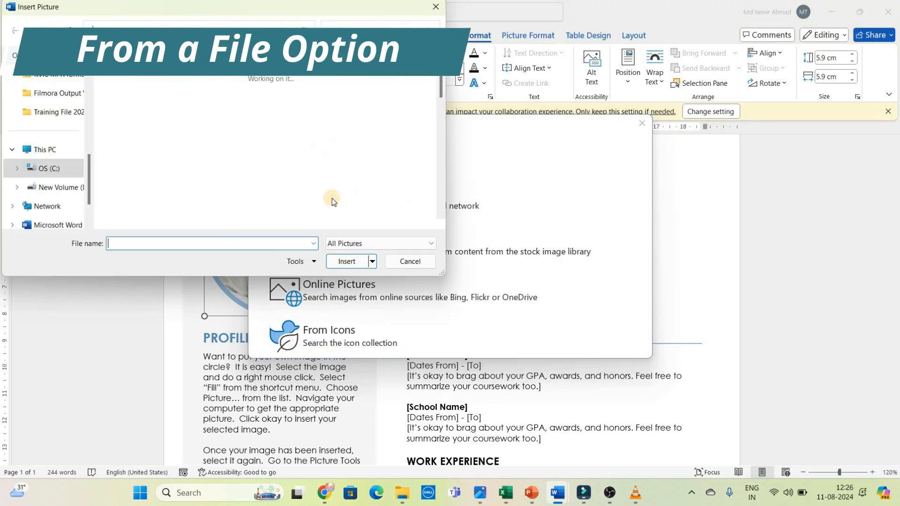
scroll(447, 174, "down", 3)
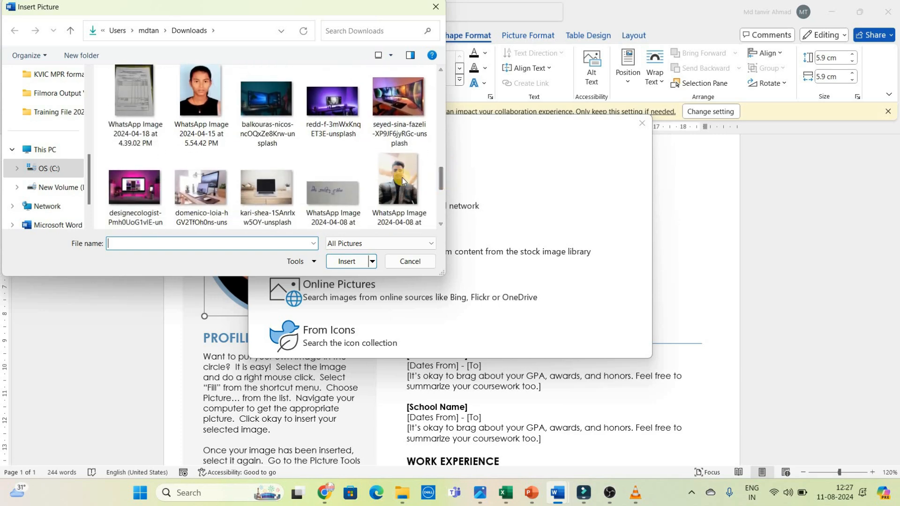
left_click(402, 178)
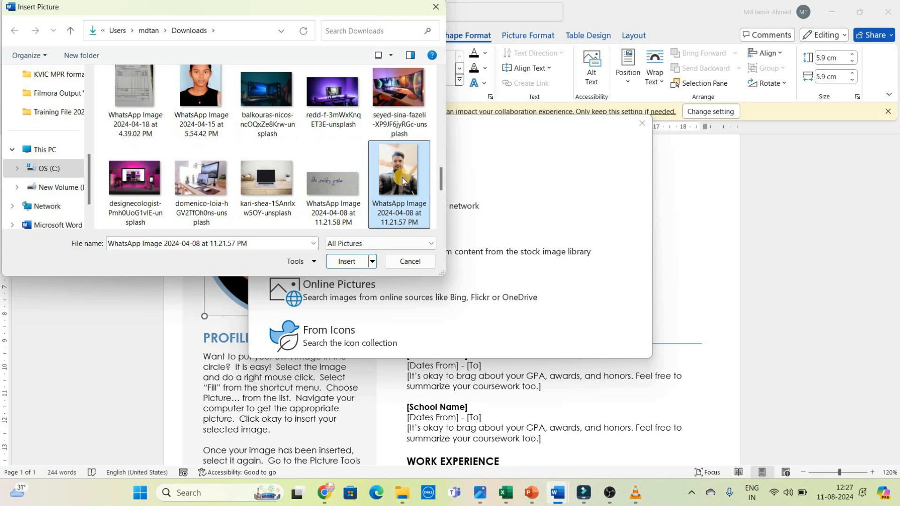
left_click(349, 263)
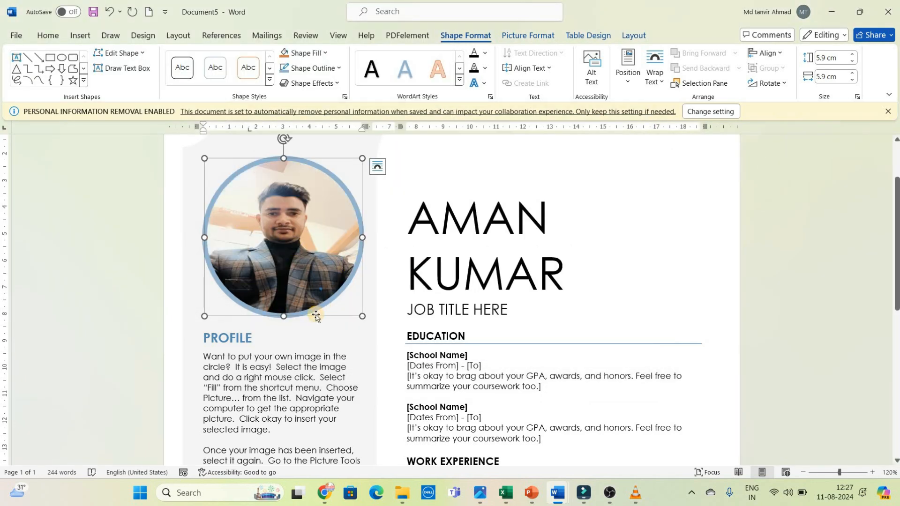
left_click(566, 303)
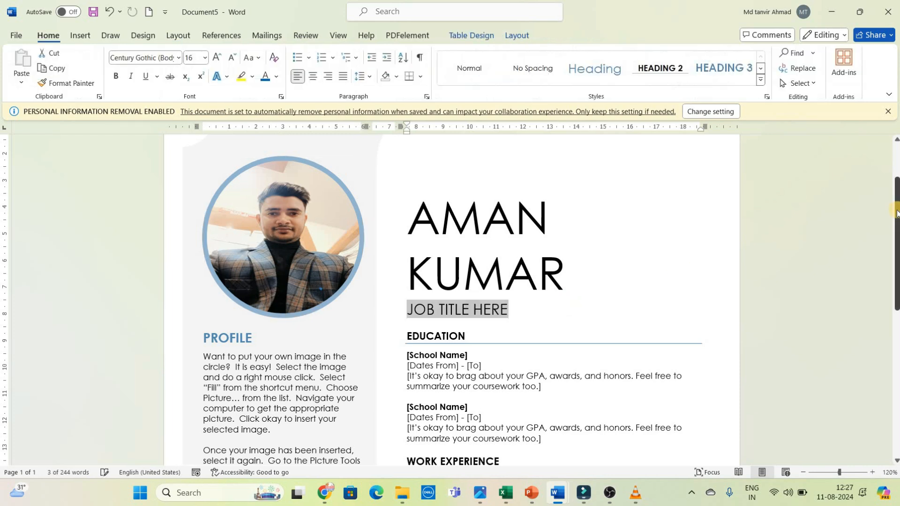
Step: Look over the resume's Education and Work Experience placeholders, selecting the first School Name field
left_click_drag(896, 213, 899, 252)
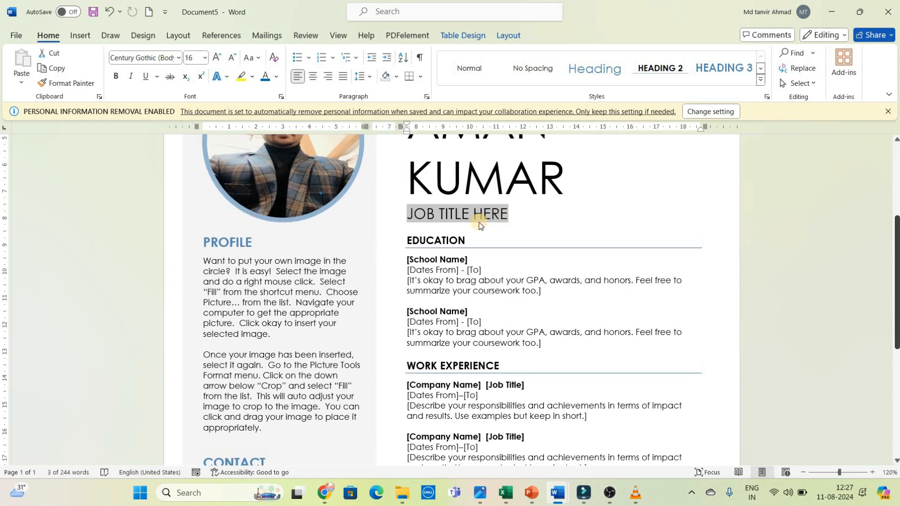
left_click(443, 241)
left_click(439, 259)
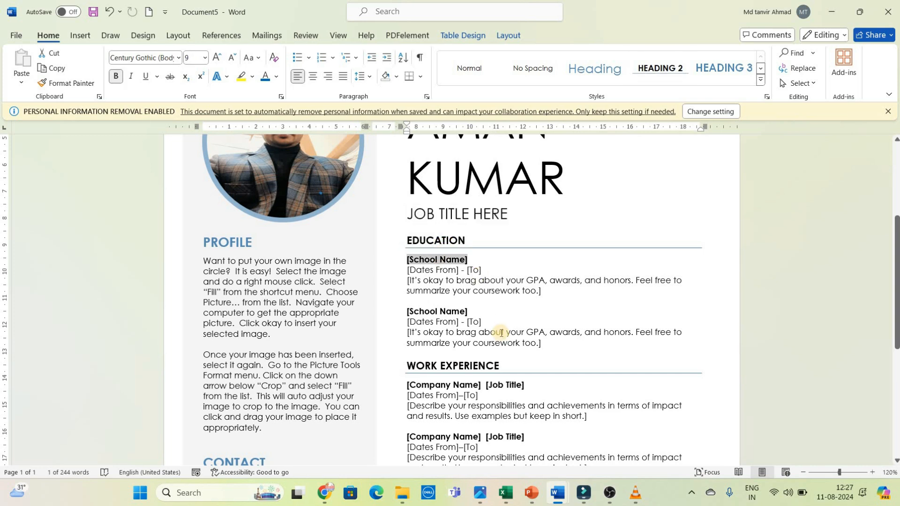
left_click_drag(895, 281, 897, 187)
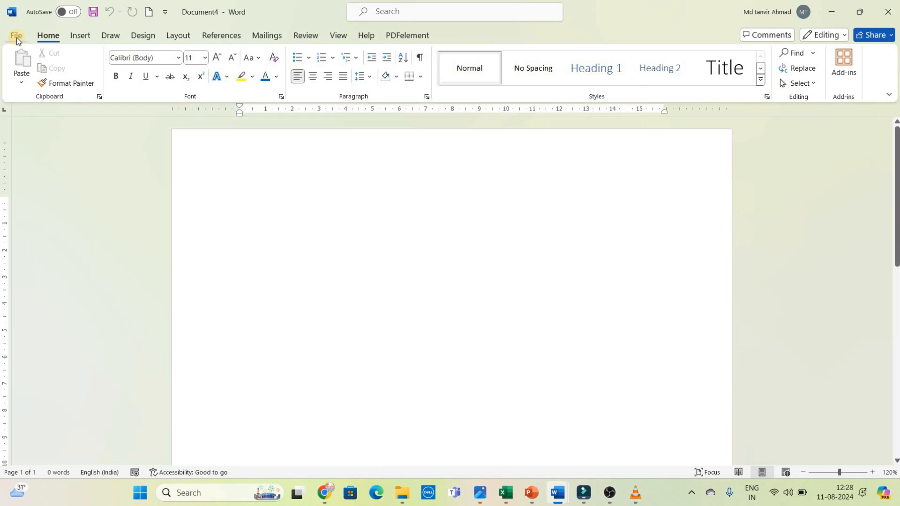
Step: Create a new blank document and maximize its window
left_click(17, 38)
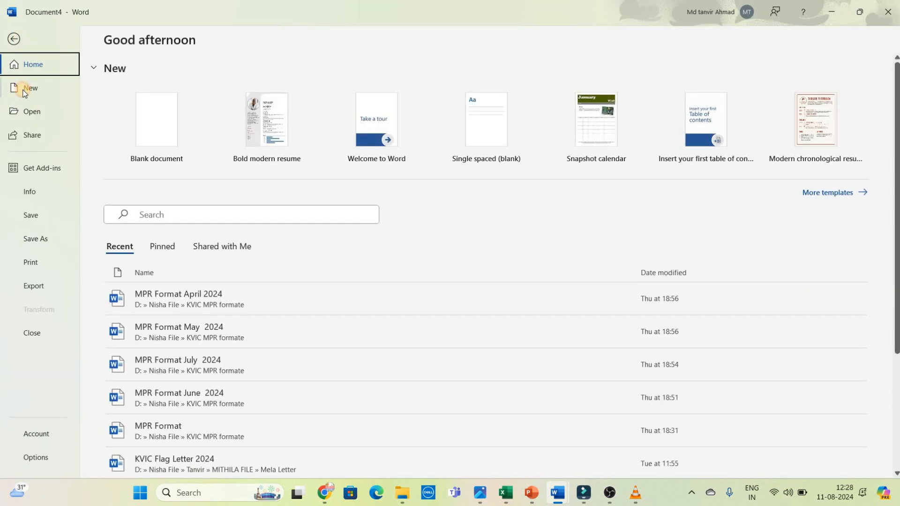
left_click(26, 90)
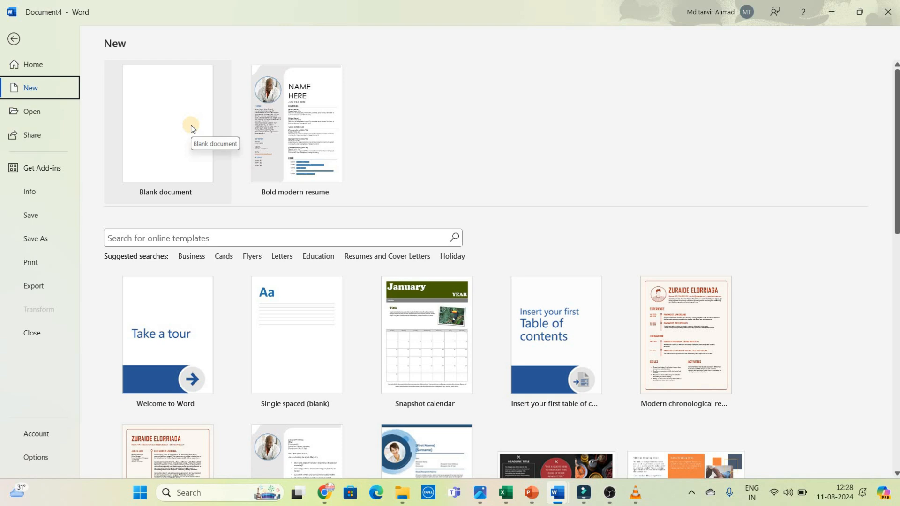
left_click(179, 129)
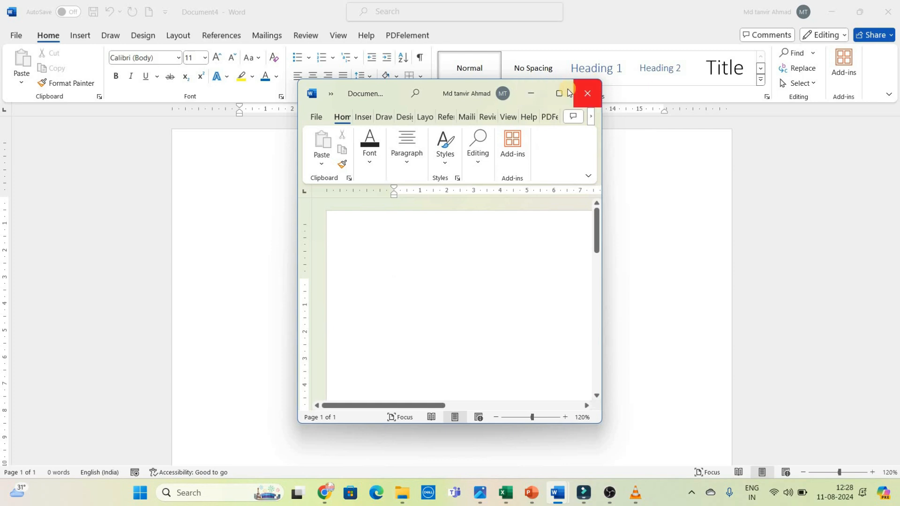
left_click(569, 93)
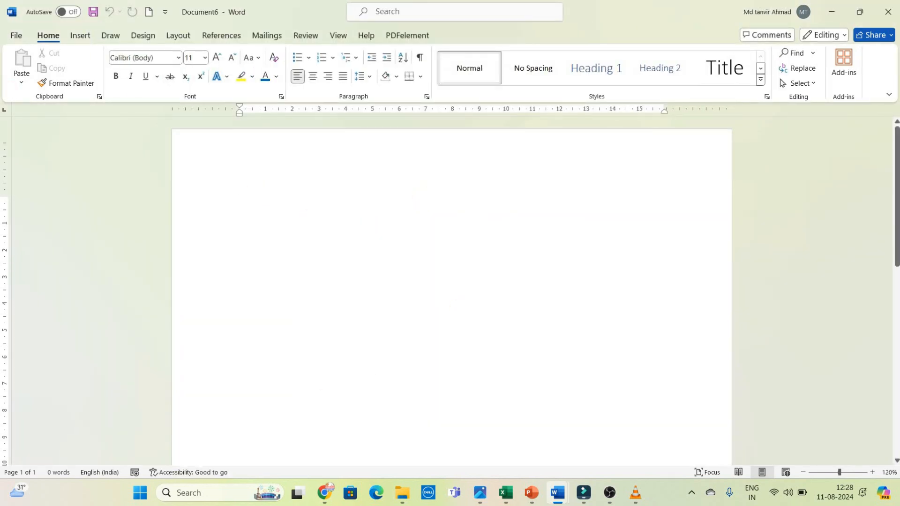
Step: Browse to the Documents folder and open the Word file ABCD English School
left_click(14, 36)
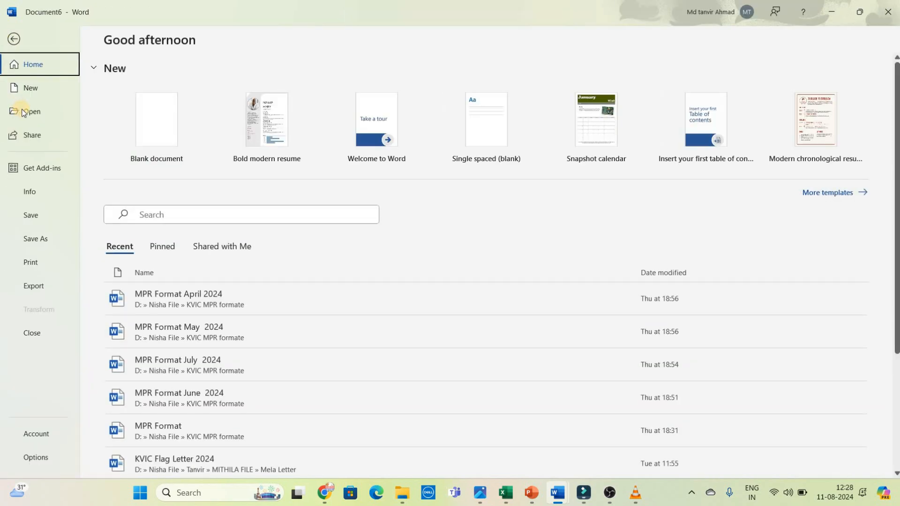
left_click(23, 111)
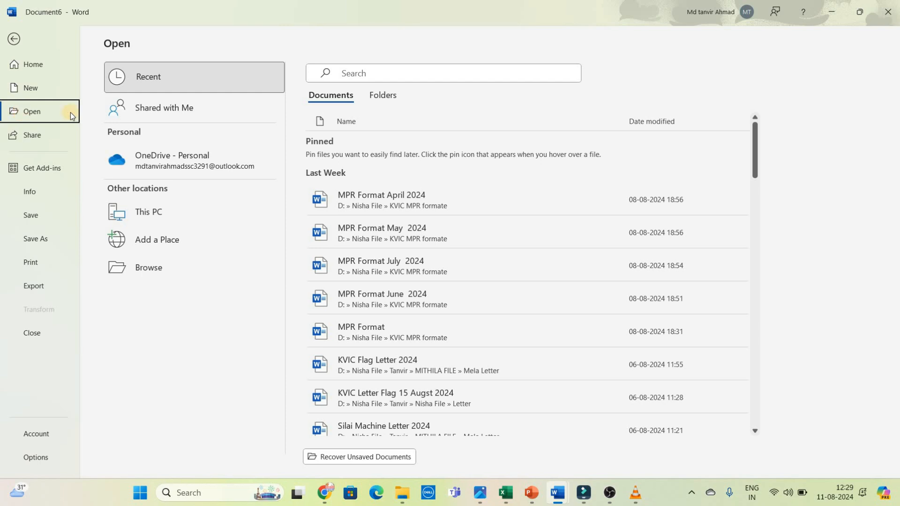
left_click(159, 209)
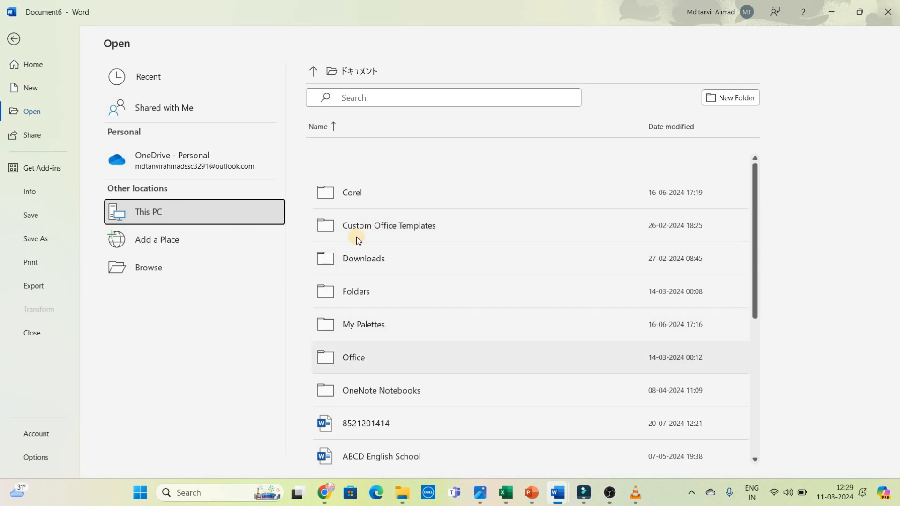
left_click(153, 269)
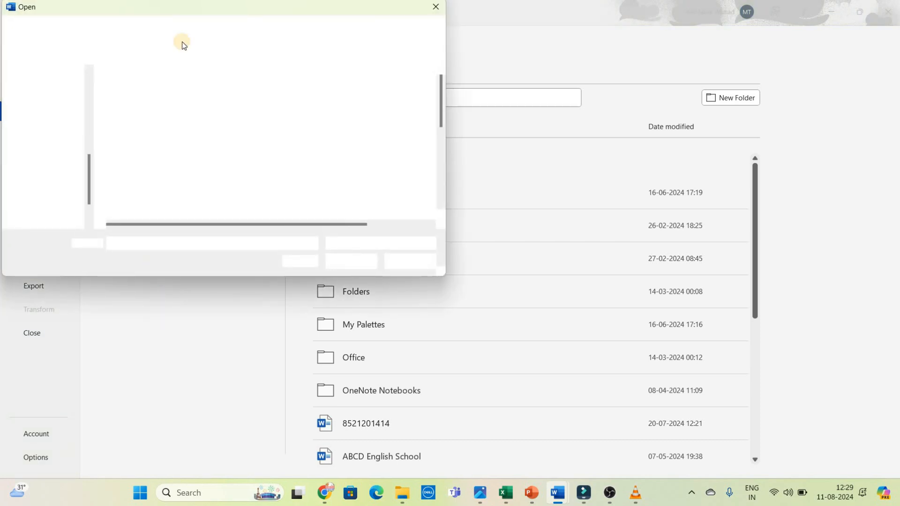
left_click_drag(162, 13, 259, 48)
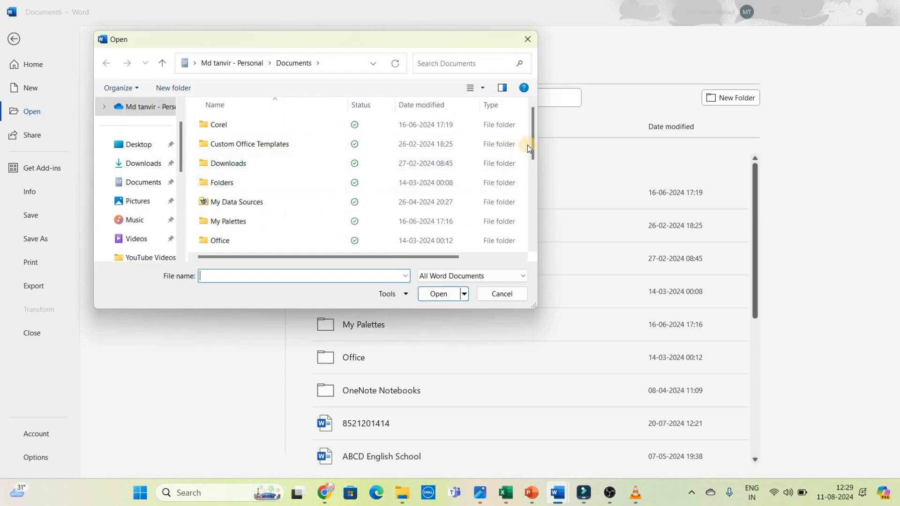
left_click_drag(535, 178, 536, 206)
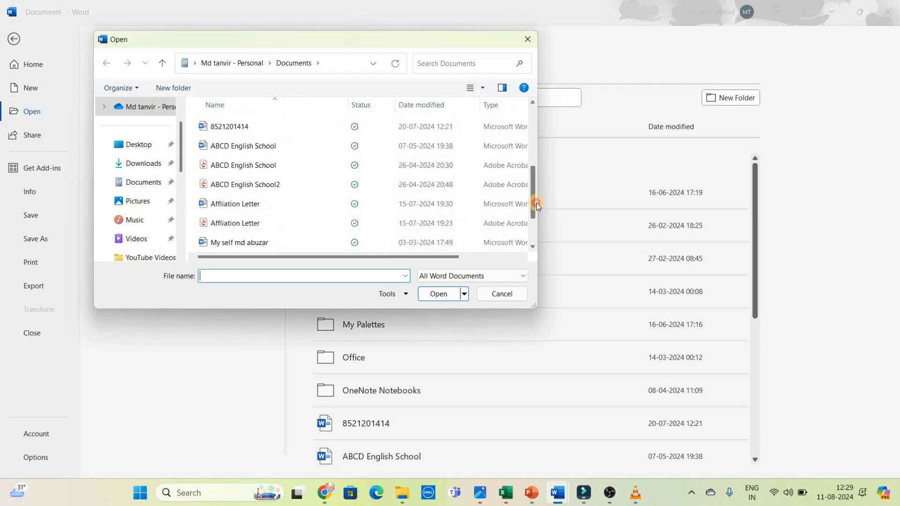
left_click(246, 145)
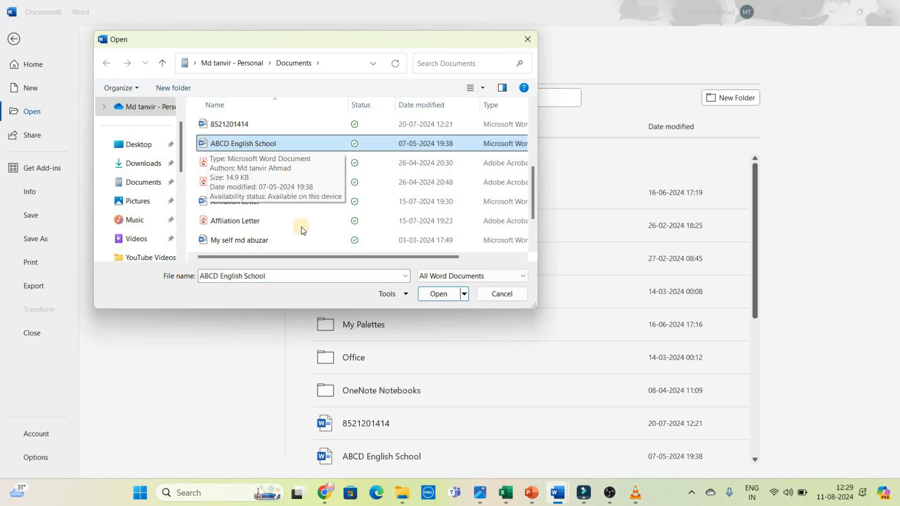
left_click(432, 295)
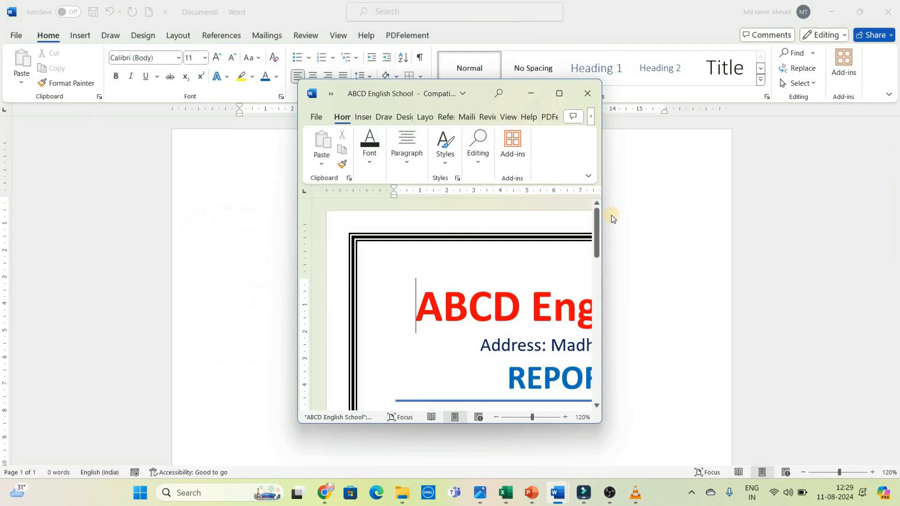
Step: Maximize the ABCD English School report card, look through its student details, and minimize its window
left_click(558, 93)
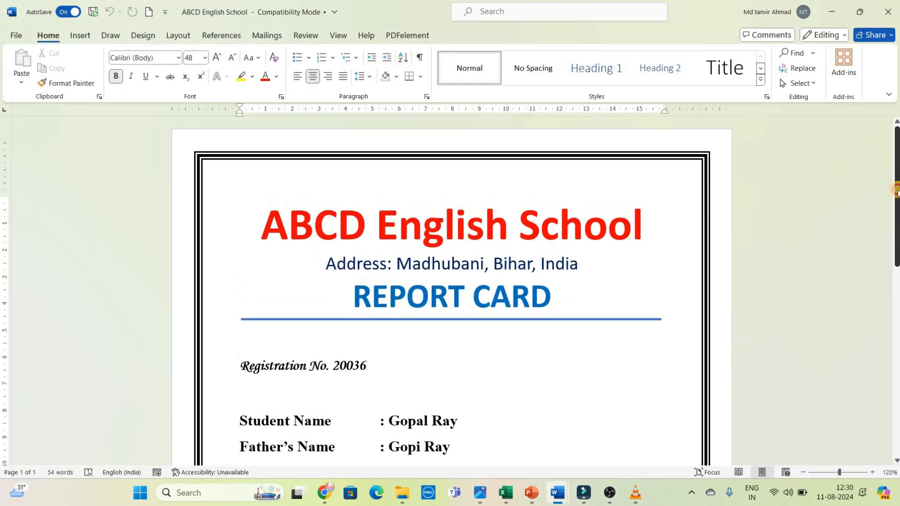
scroll(895, 326, "down", 2)
scroll(895, 327, "down", 9)
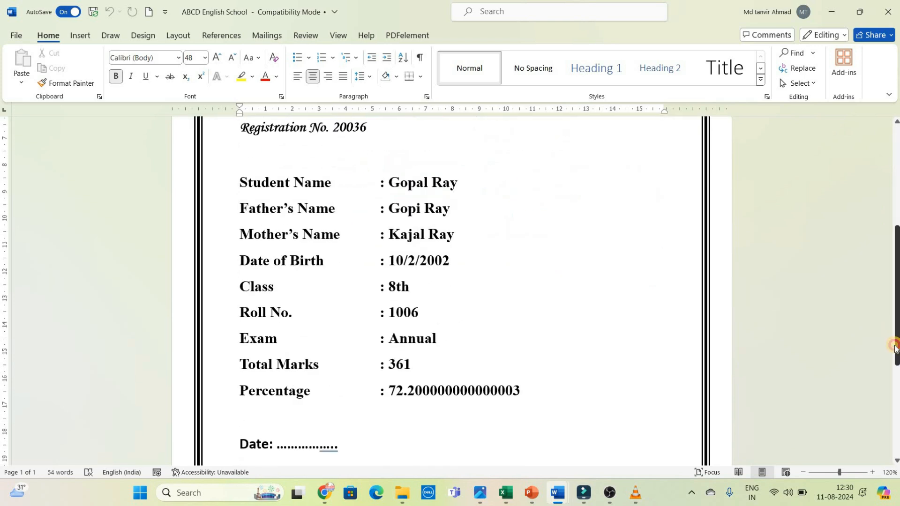
scroll(878, 155, "up", 11)
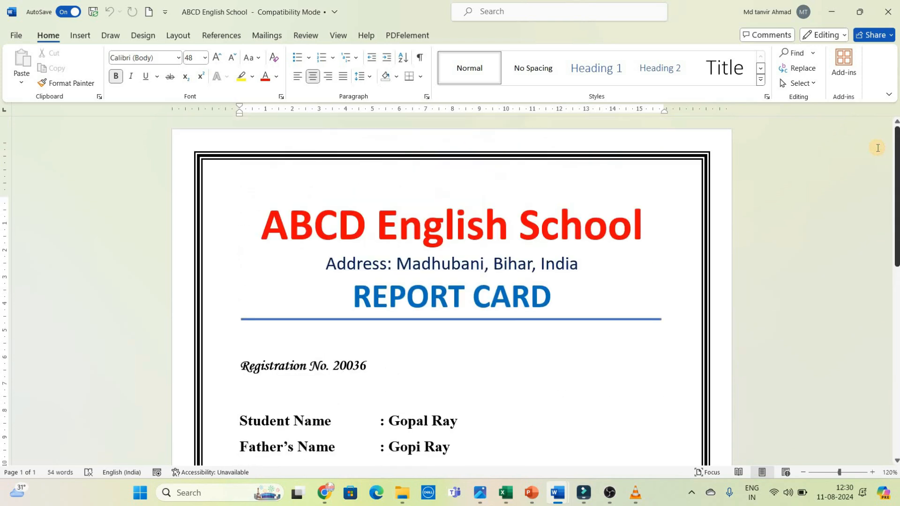
left_click(833, 14)
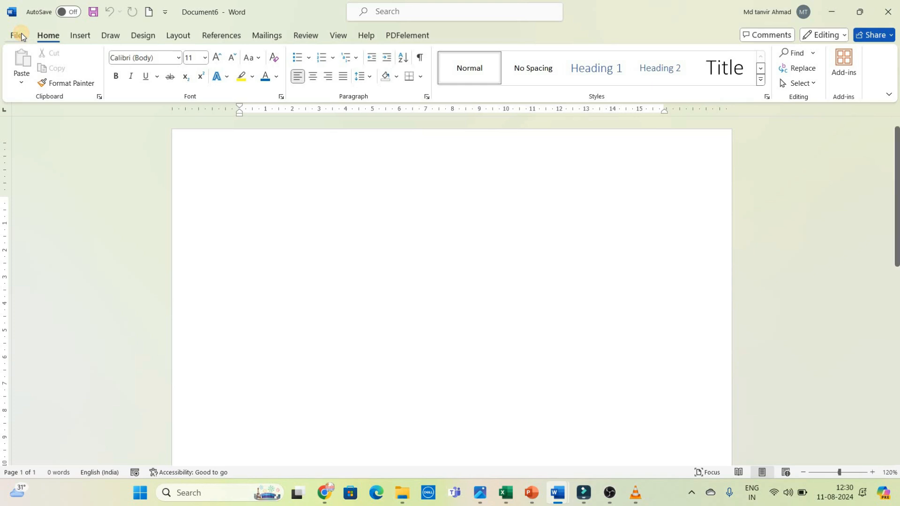
Step: View the sharing options for the blank document and close them without sharing
left_click(19, 35)
left_click(26, 138)
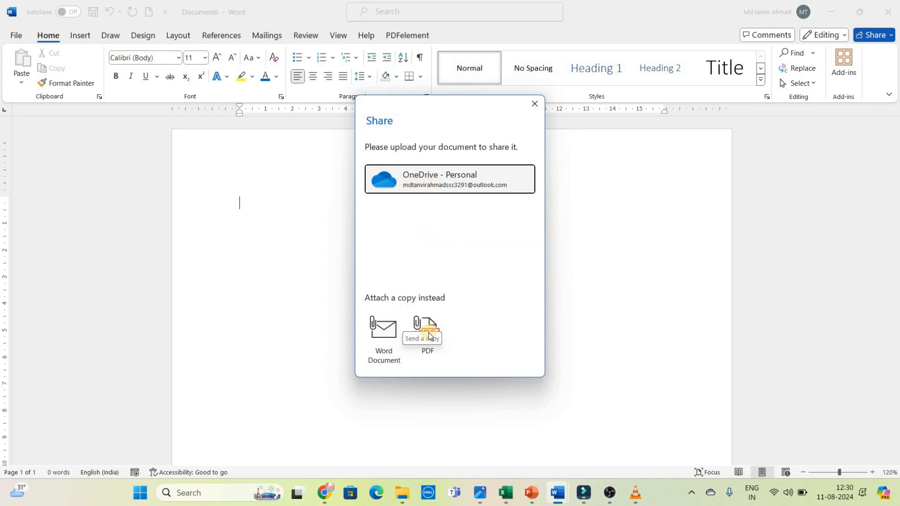
left_click(538, 103)
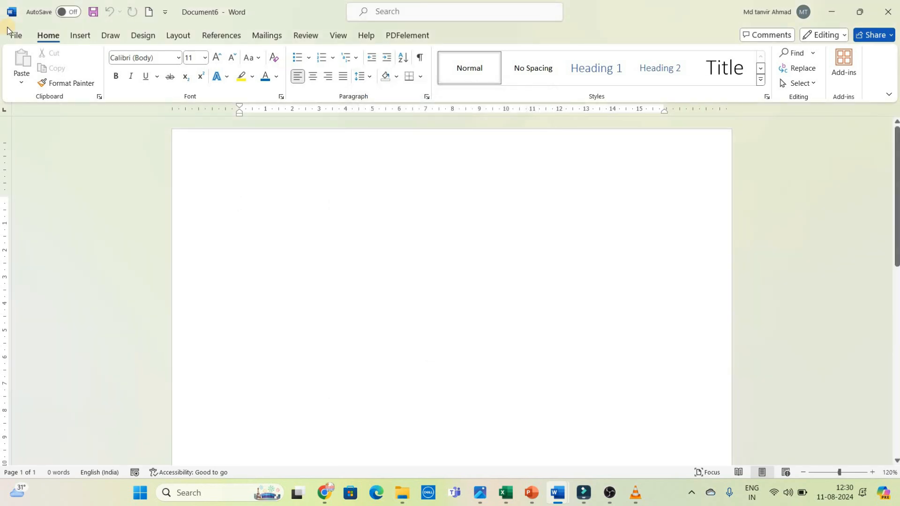
Step: Review the blank document's Info page with its protection options and properties, and return to the document
left_click(19, 38)
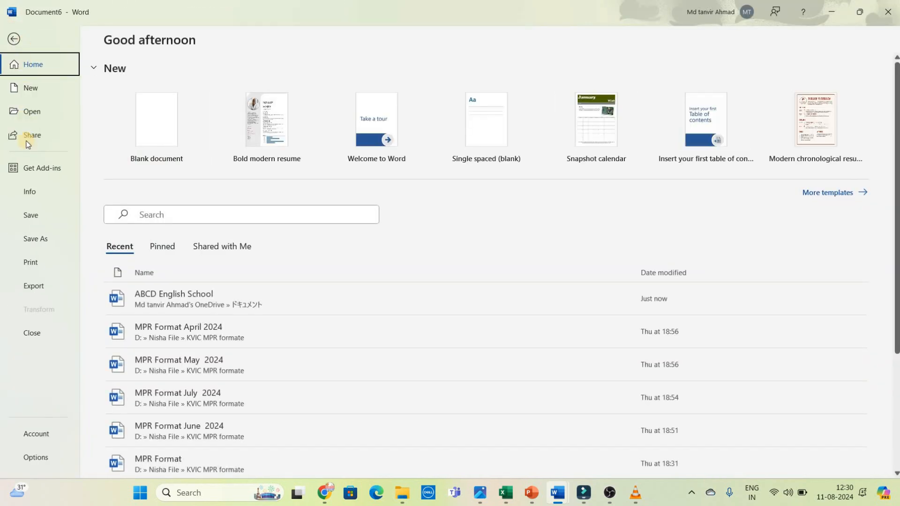
left_click(31, 192)
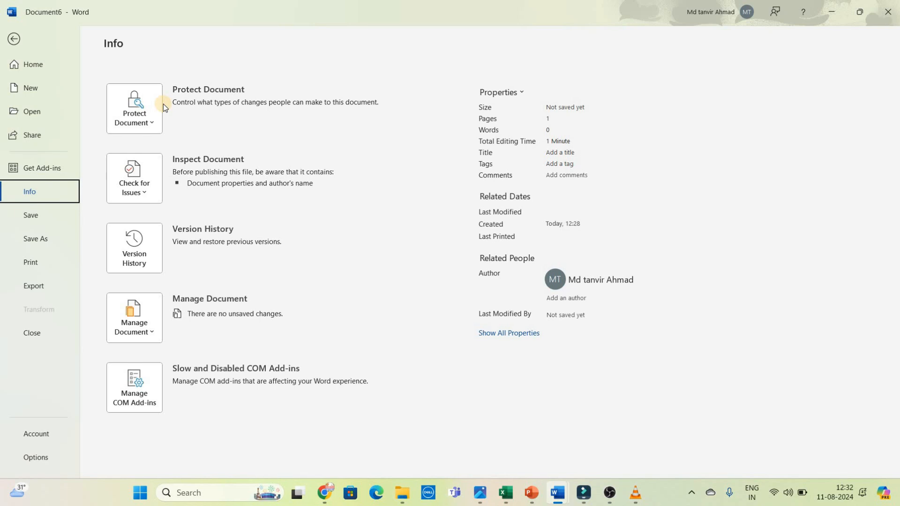
left_click(14, 39)
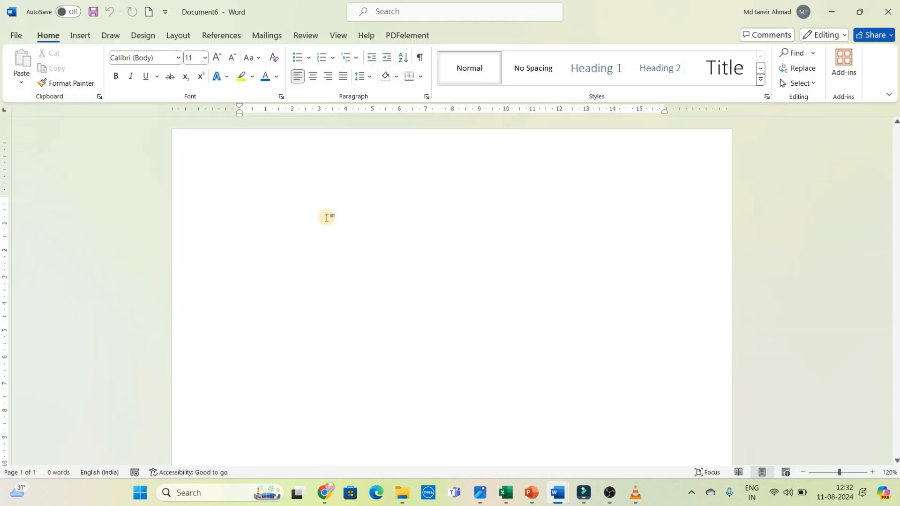
Step: Generate sample paragraphs in the blank document with the =rand() function
type("=r")
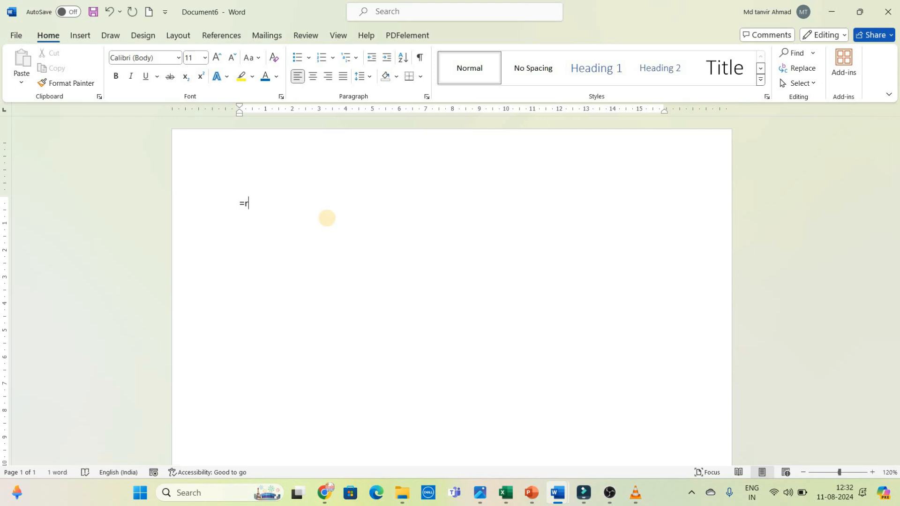
type("and()")
key("Return")
Step: Set all of the sample text to 14 pt and justify its paragraphs
key("ctrl+a")
key("ctrl+shift+period")
key("ctrl+shift+period")
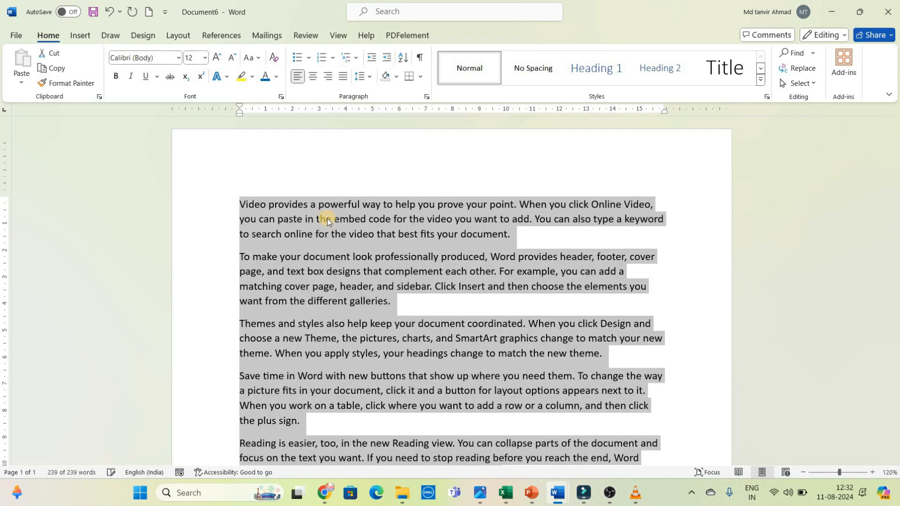
key("ctrl+j")
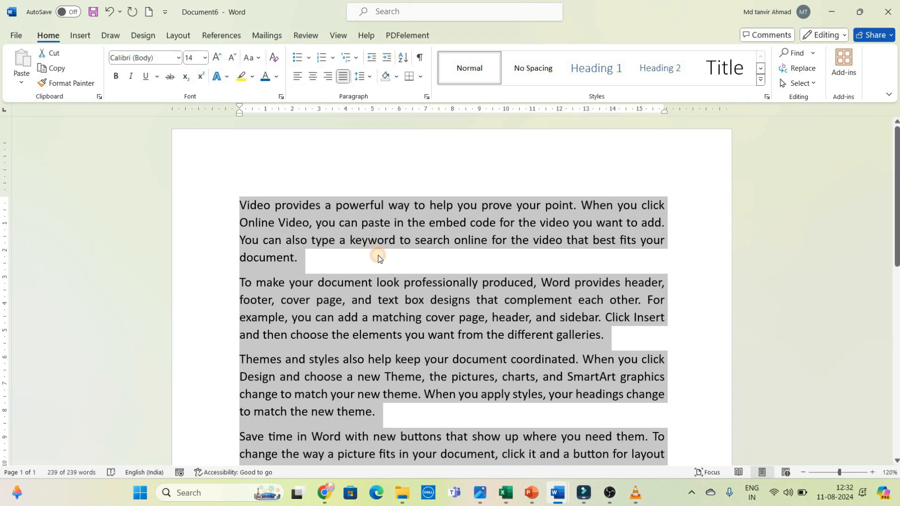
left_click(380, 258)
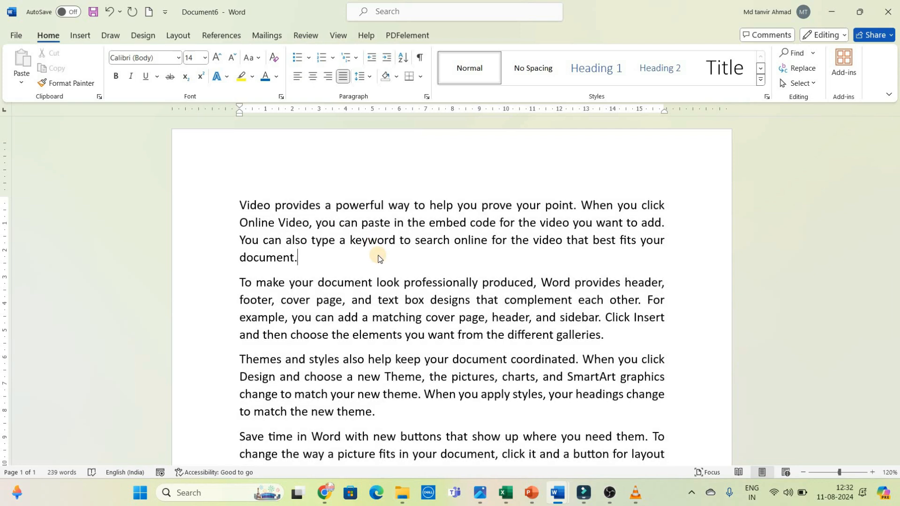
Step: Encrypt the document with a password, entering and confirming the document password
left_click(13, 36)
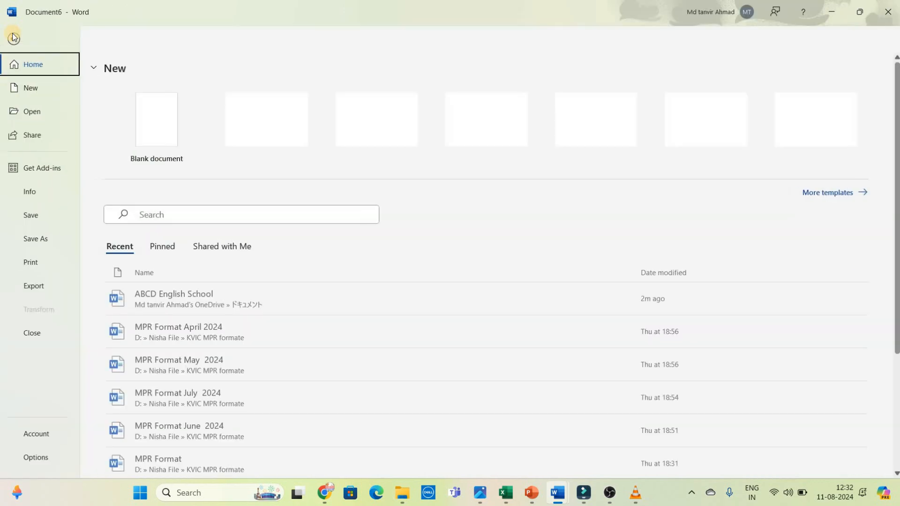
left_click(29, 192)
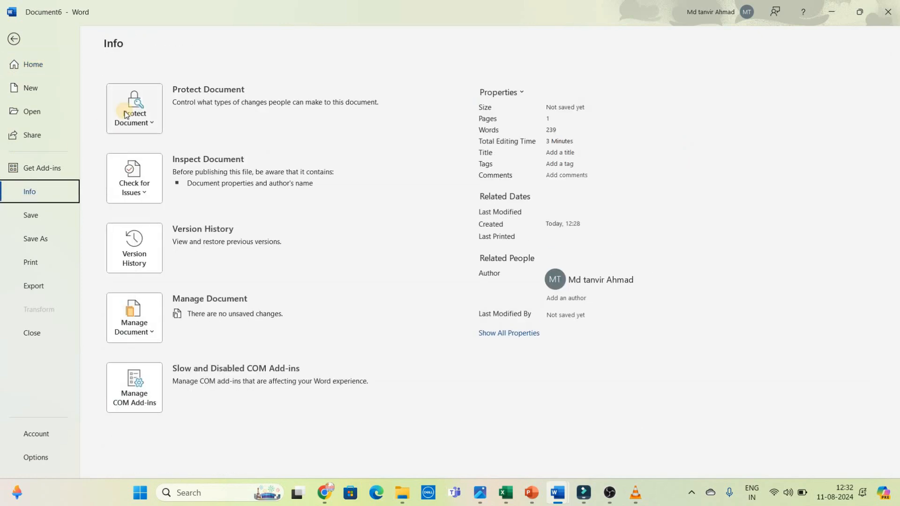
left_click(143, 103)
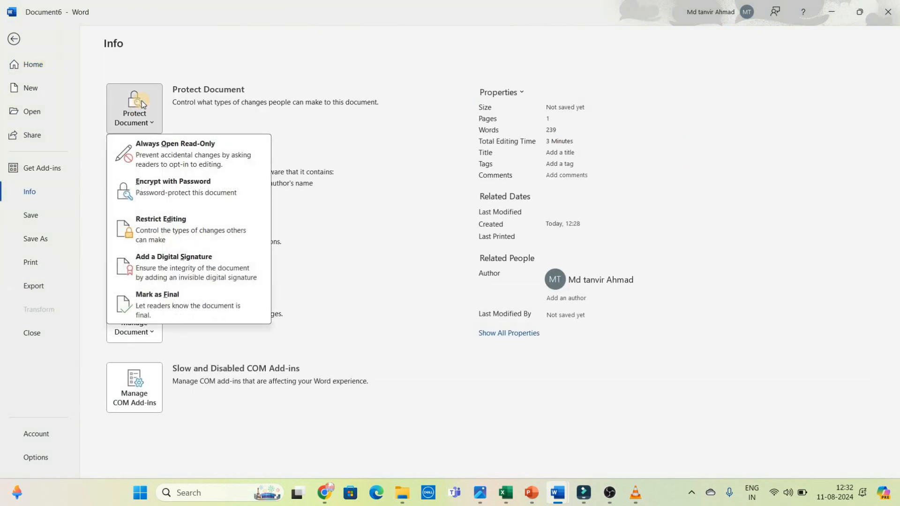
left_click(140, 185)
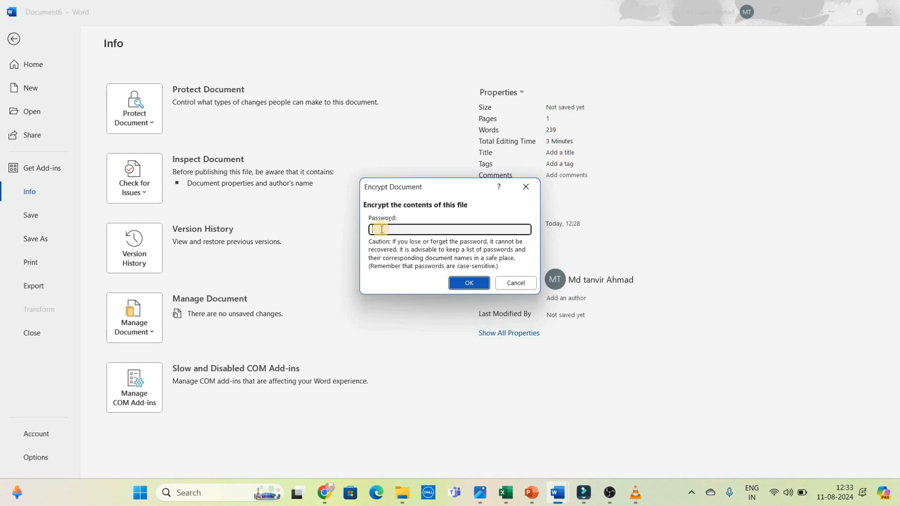
type("123")
left_click(458, 285)
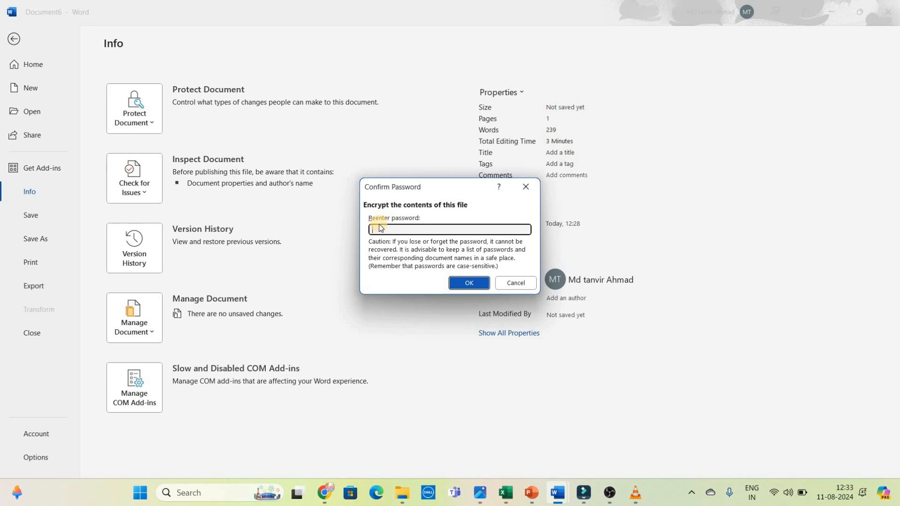
type("123")
left_click(454, 283)
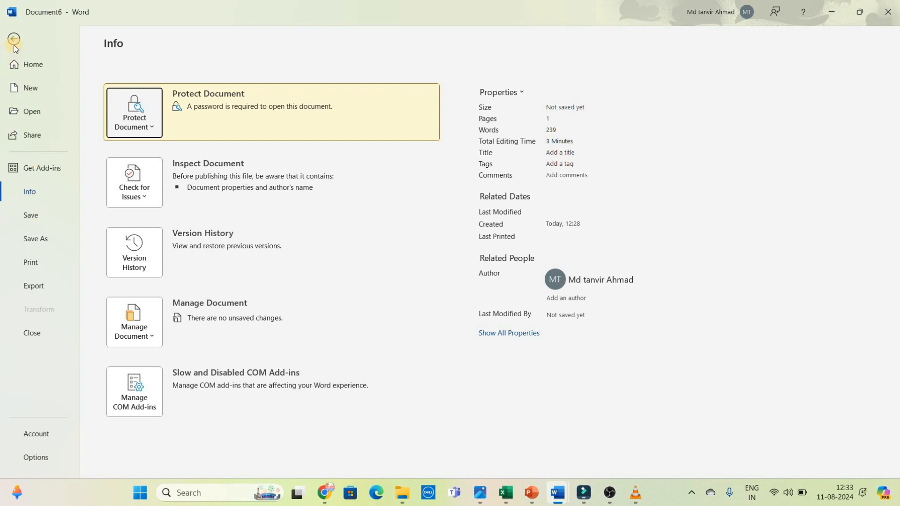
Step: Start saving the document as a Word Document and choose the Desktop folder as its location
left_click(32, 218)
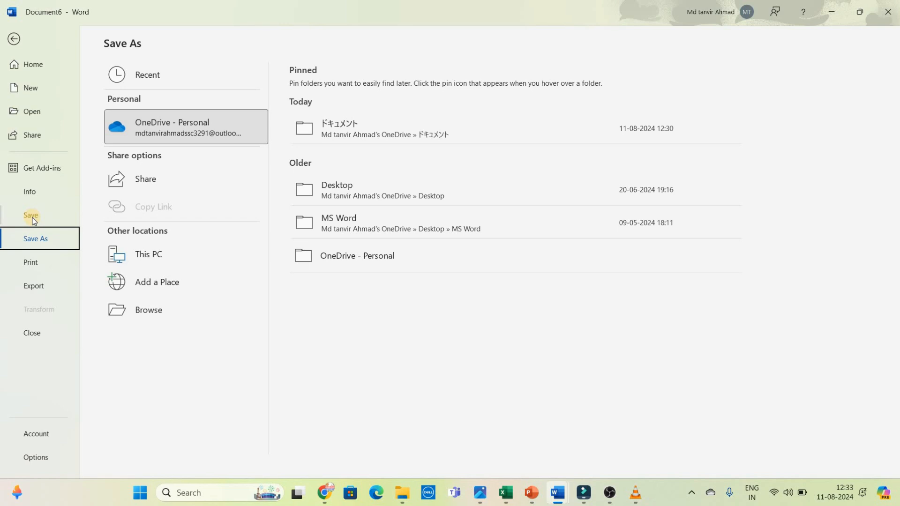
left_click(31, 215)
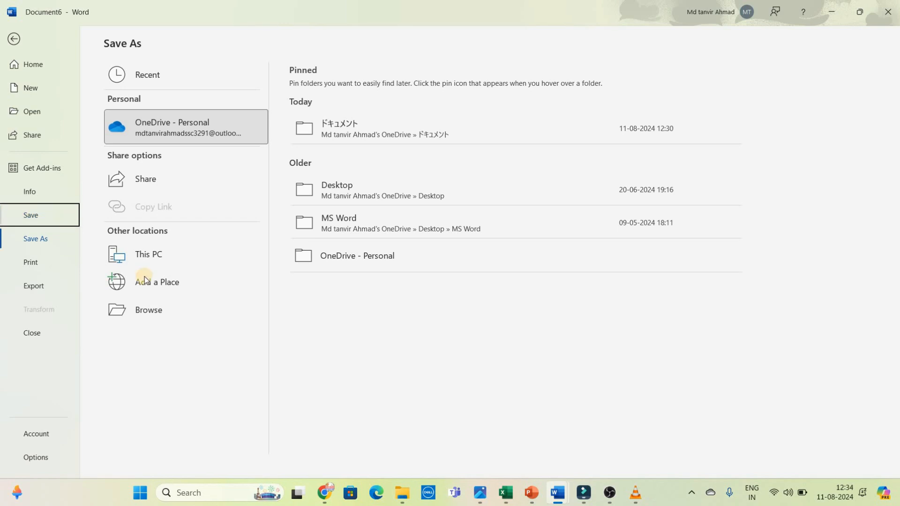
left_click(152, 311)
type("My FIle")
scroll(141, 150, "down", 10)
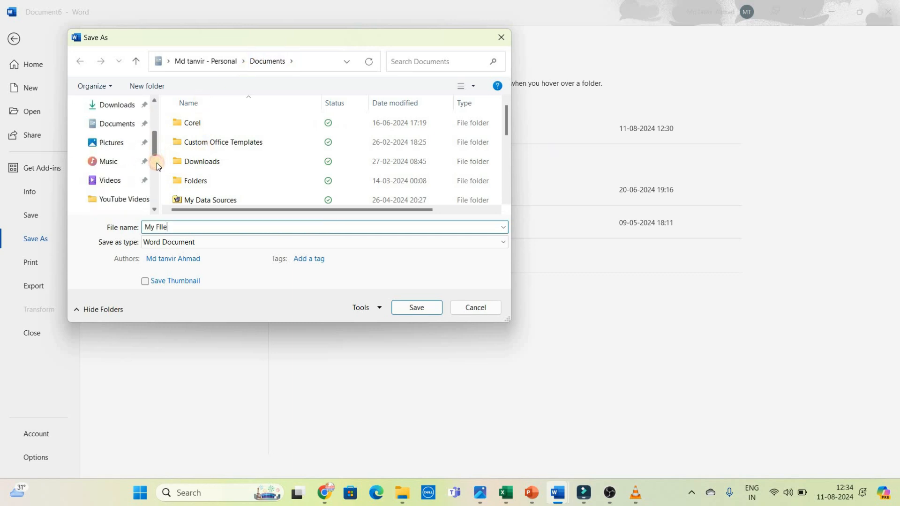
scroll(149, 163, "up", 10)
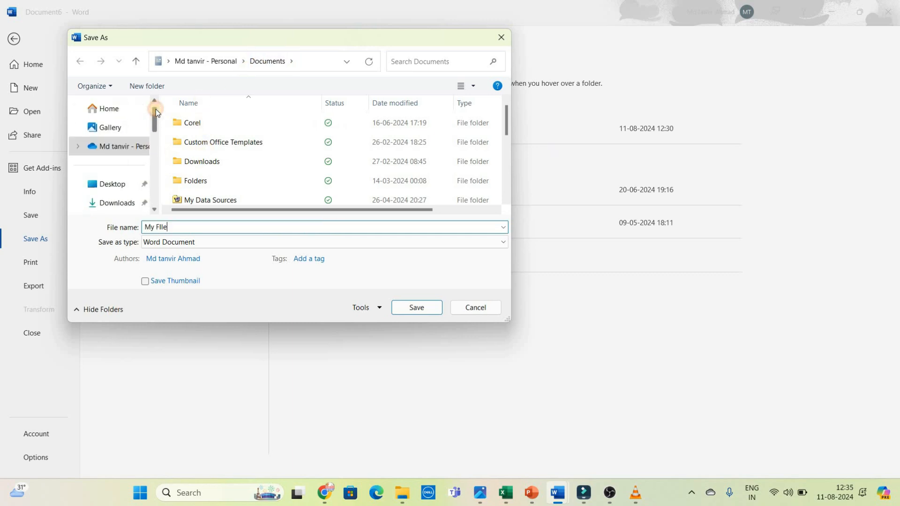
left_click(119, 185)
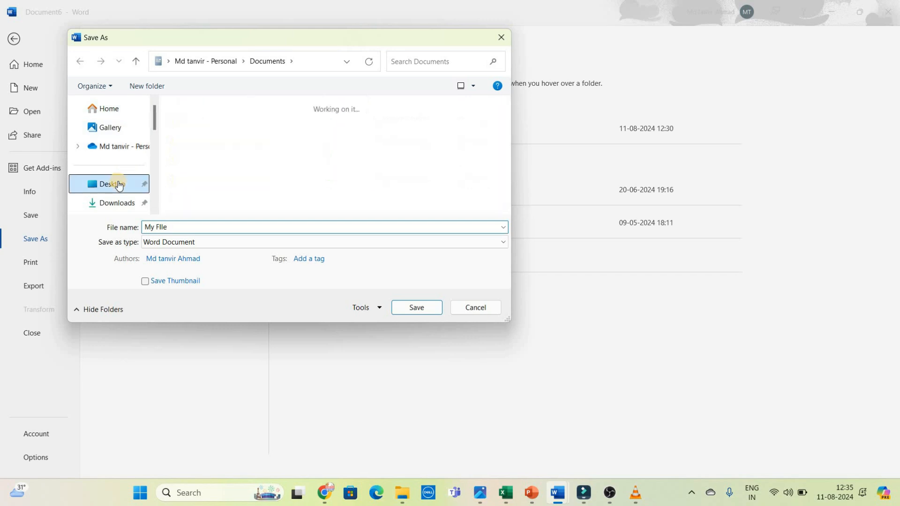
Step: Re-enter the file name as My FIle and save the document
left_click(176, 226)
key("BackSpace")
key("BackSpace")
key("BackSpace")
key("BackSpace")
key("BackSpace")
key("BackSpace")
key("BackSpace")
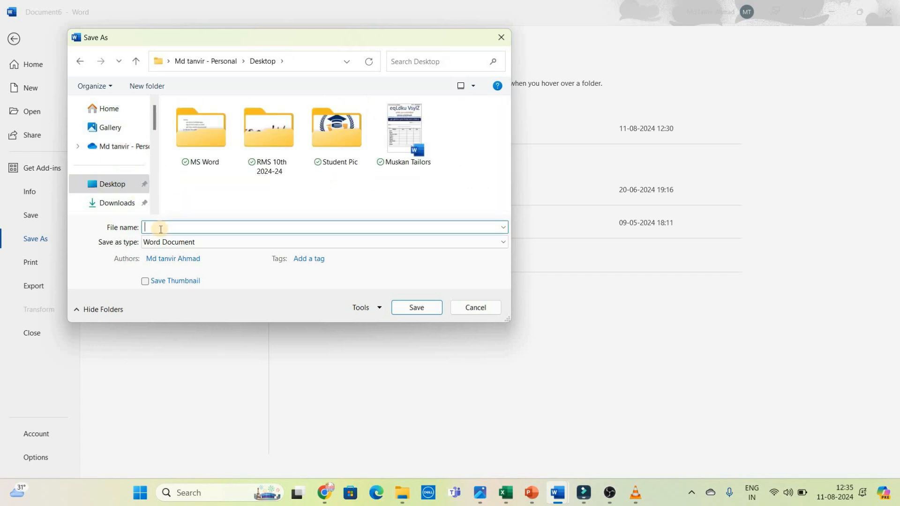
type("My")
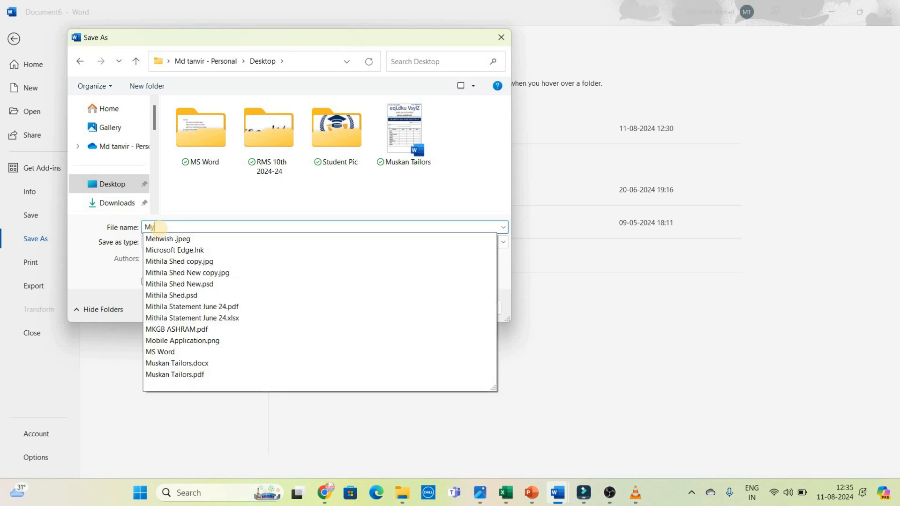
type(" File")
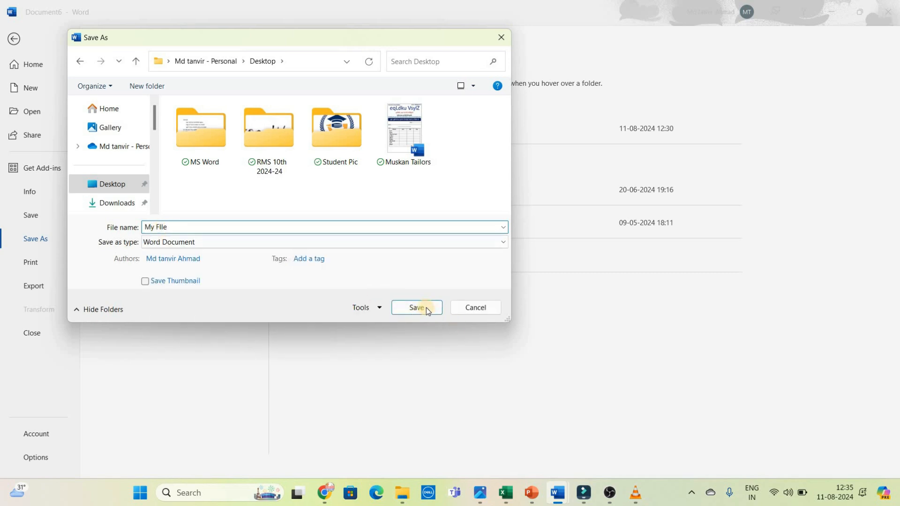
left_click(425, 307)
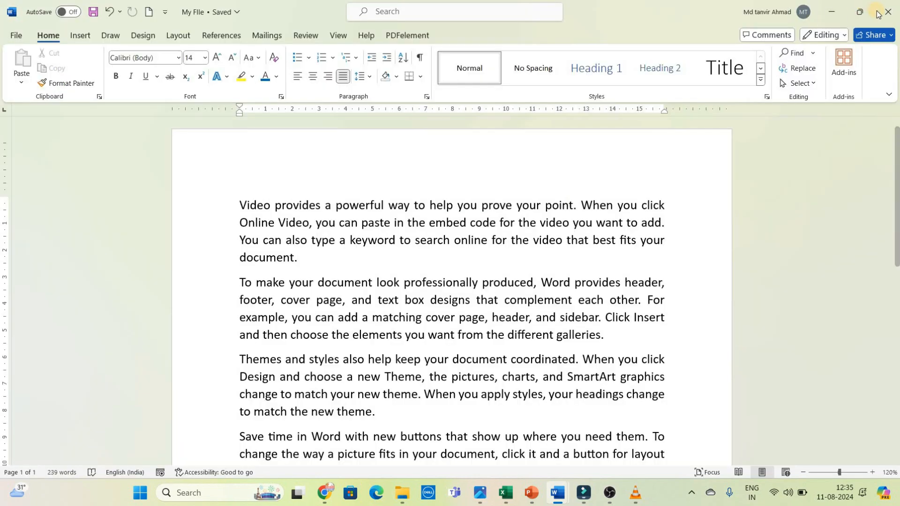
Step: Close the document, reopen My FIle from the desktop by entering its document password, and maximize its window
left_click(885, 15)
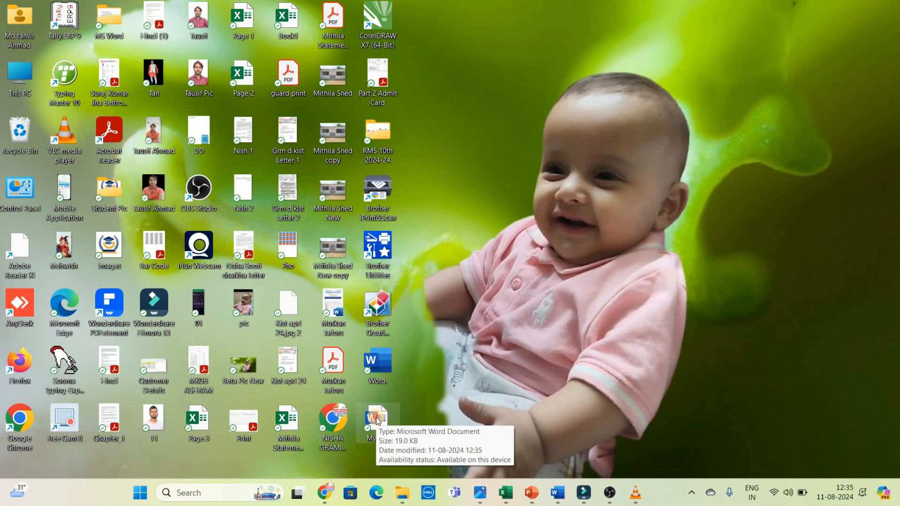
double_click(376, 418)
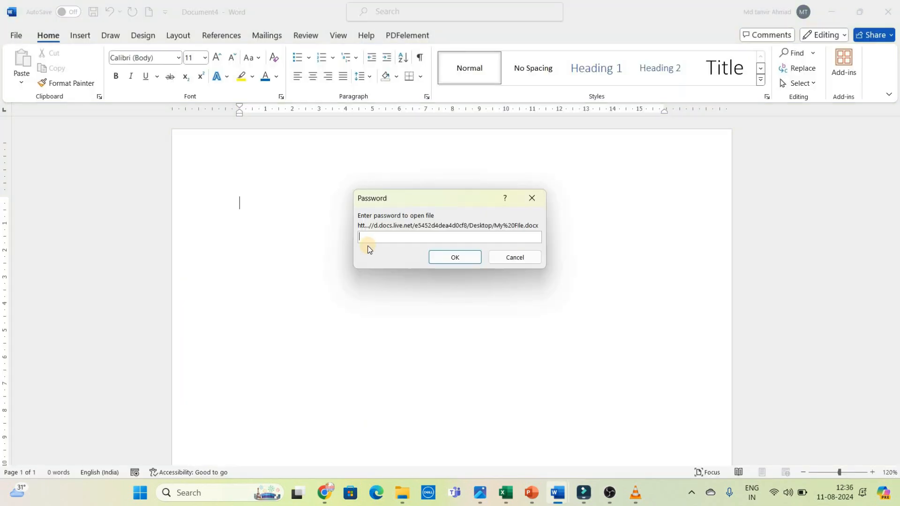
type("123")
left_click(468, 256)
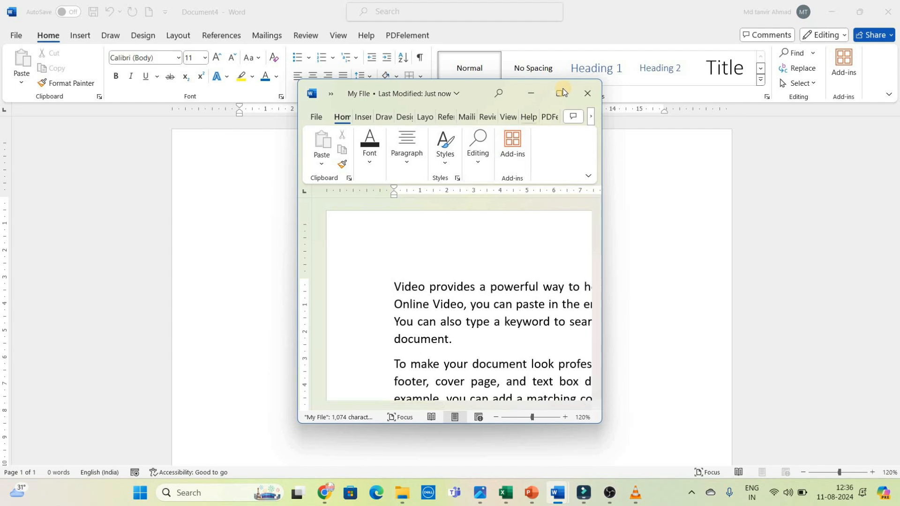
left_click(561, 93)
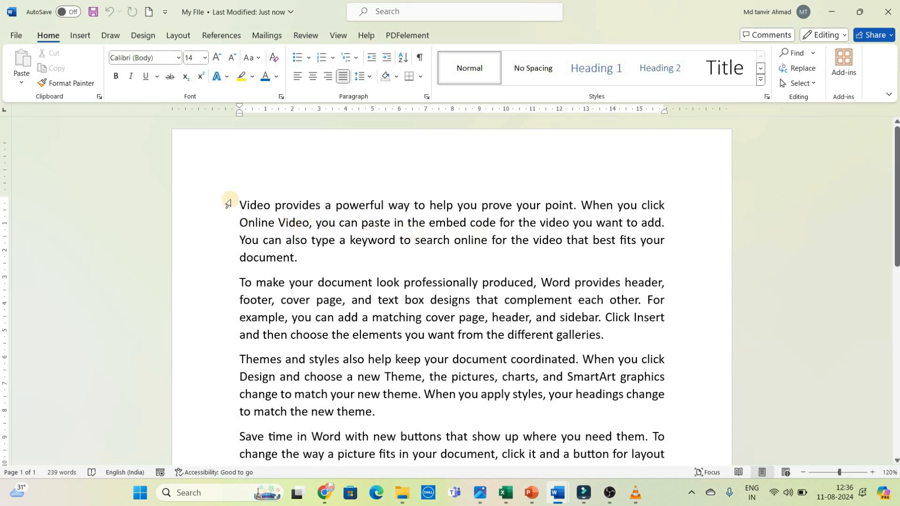
triple_click(297, 252)
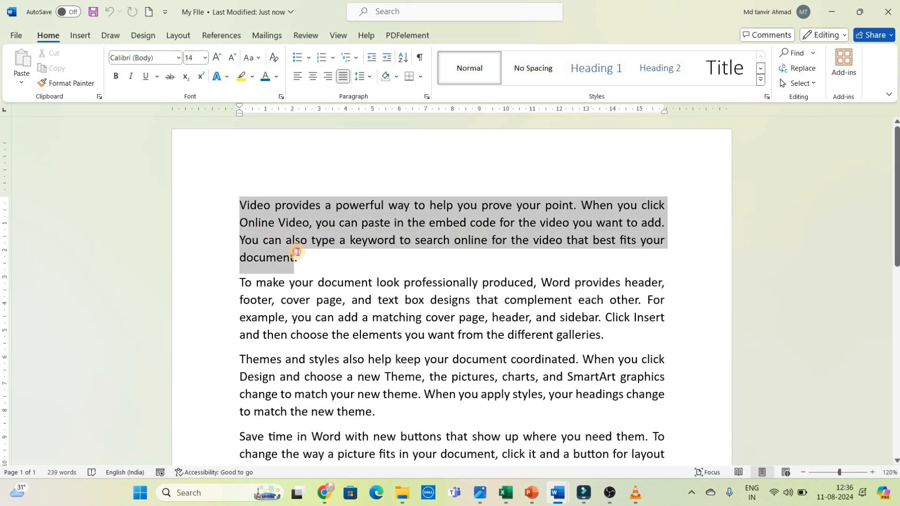
left_click(297, 256)
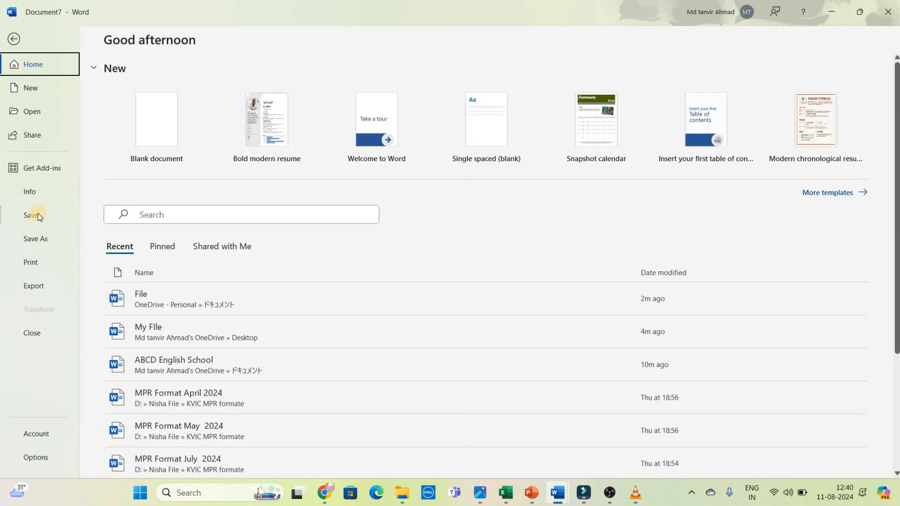
left_click(13, 38)
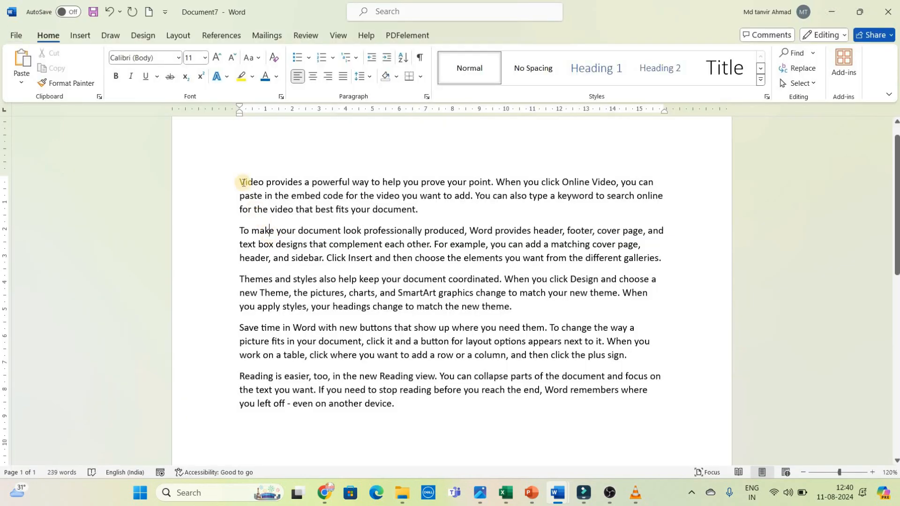
left_click_drag(240, 182, 429, 404)
left_click(334, 311)
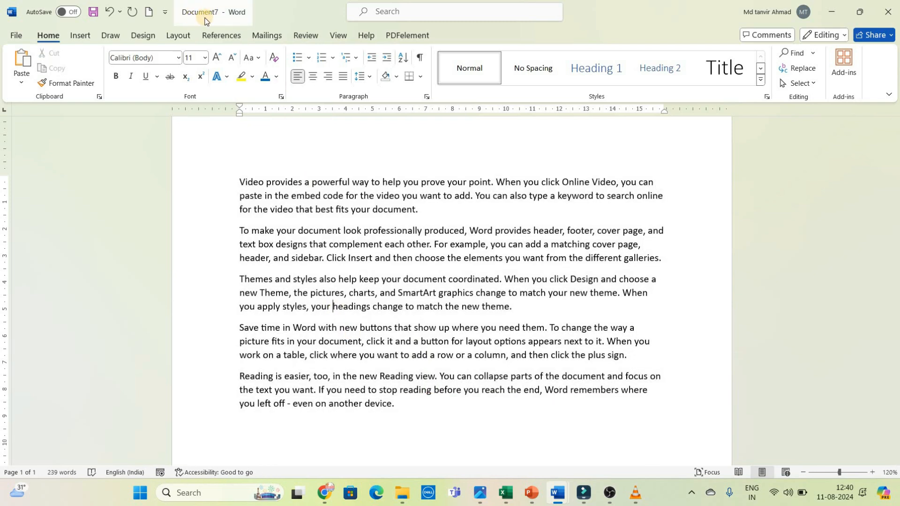
left_click(243, 189)
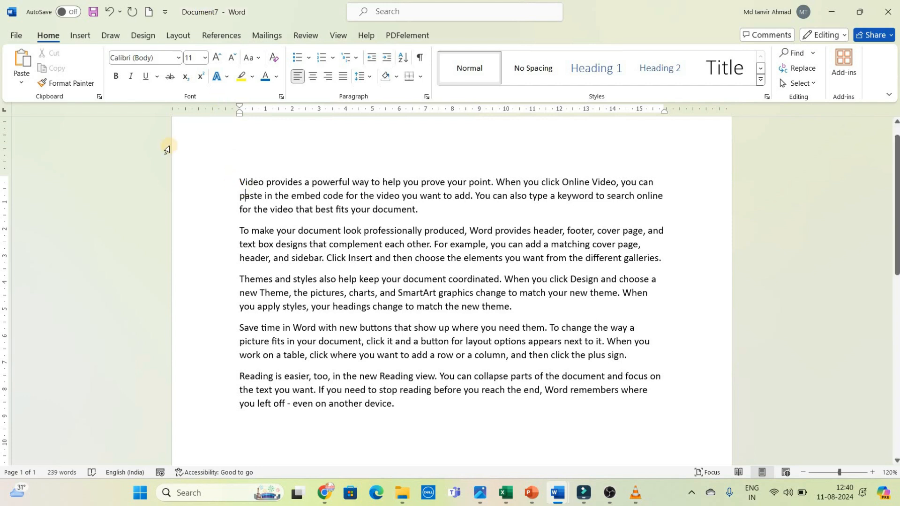
Step: Save the document in the Desktop folder as a Word Document, entering the person's first name as the file name
left_click(17, 35)
left_click(18, 35)
left_click(18, 35)
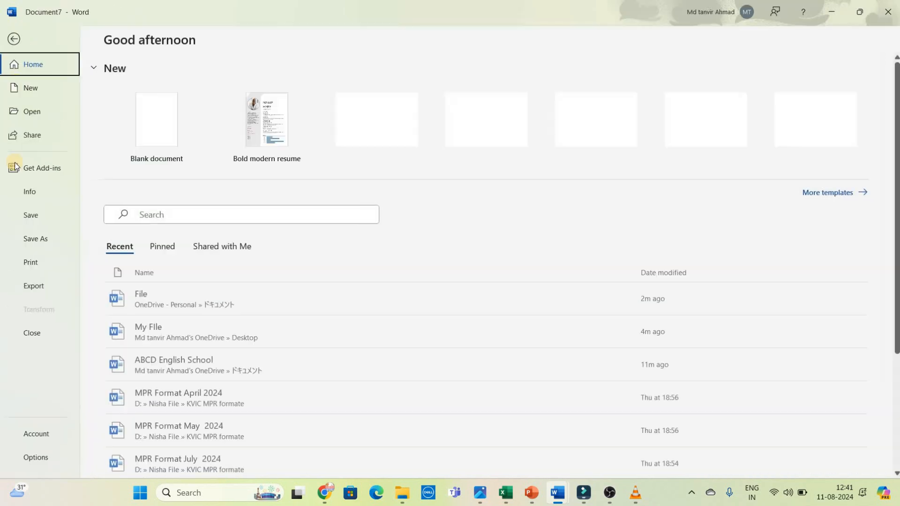
left_click(28, 215)
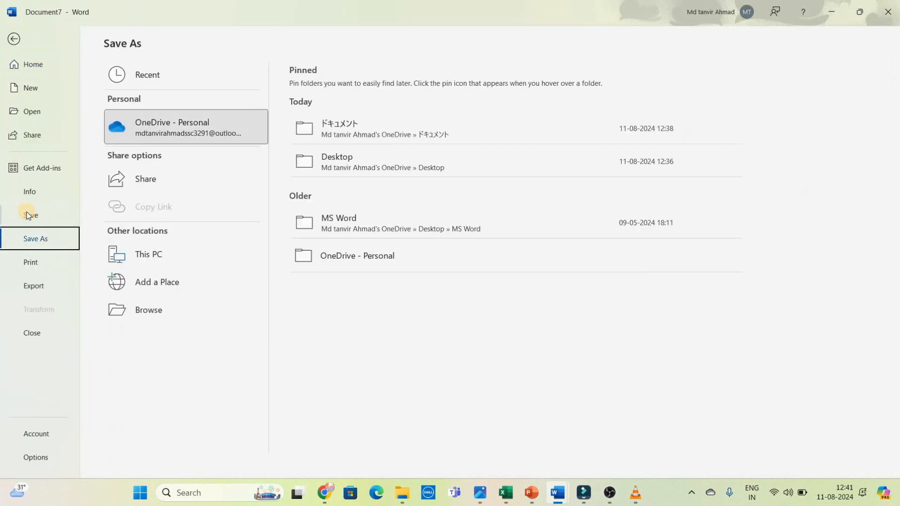
left_click(146, 309)
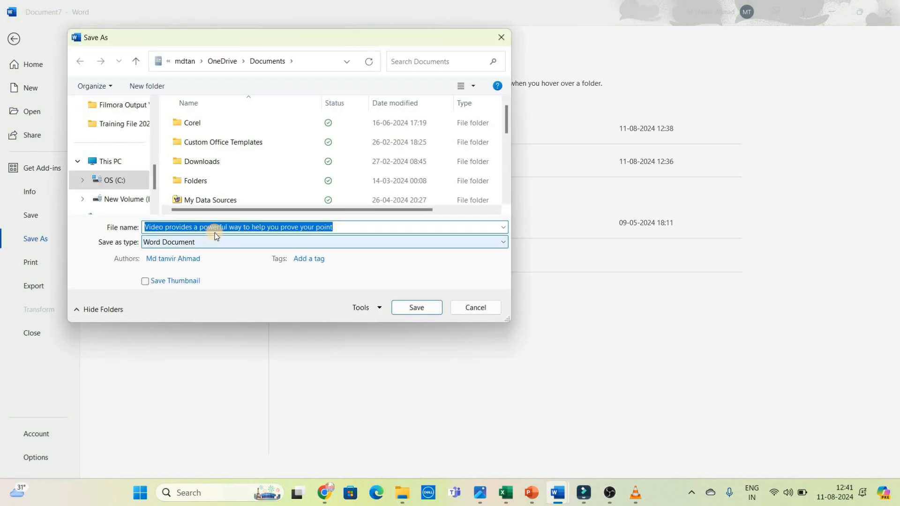
left_click_drag(157, 148, 156, 113)
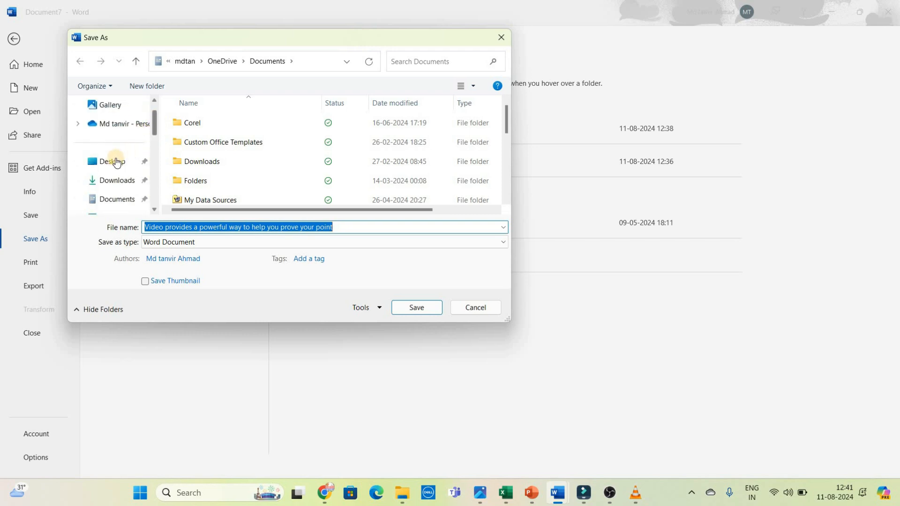
left_click(114, 160)
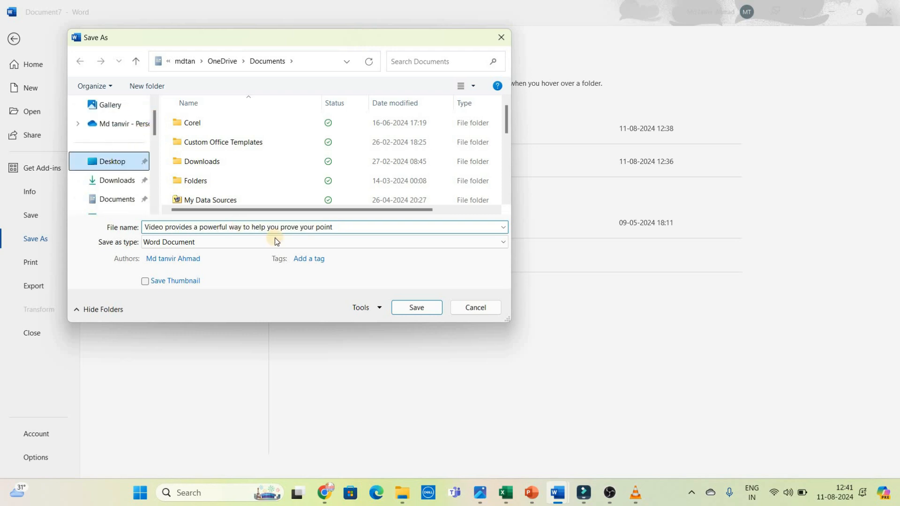
left_click(337, 230)
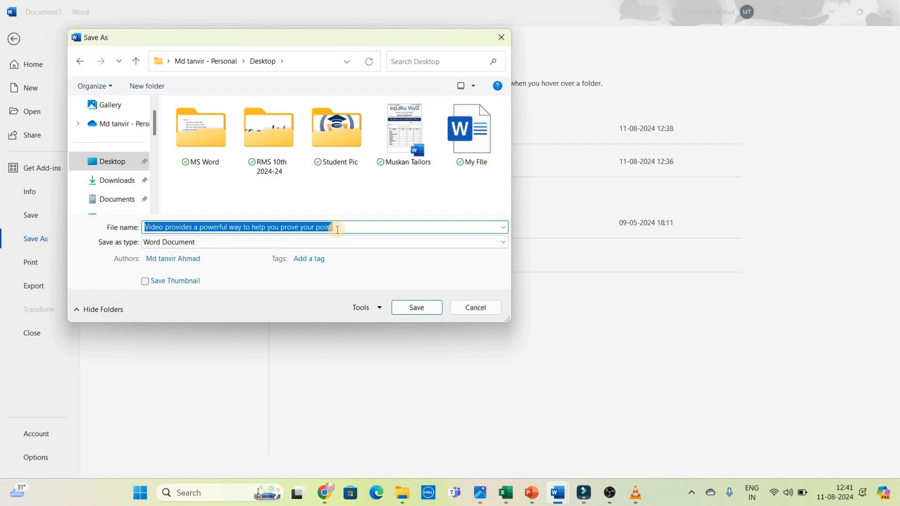
type("Tausif")
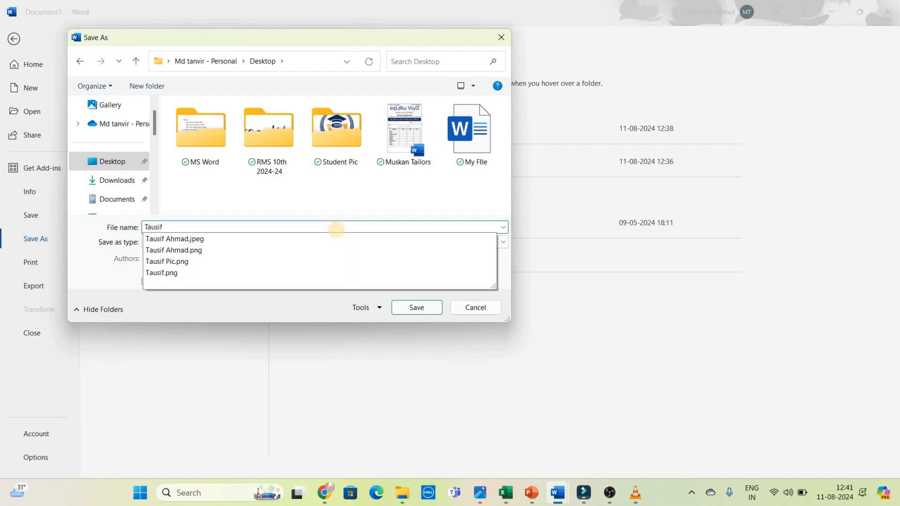
left_click(431, 310)
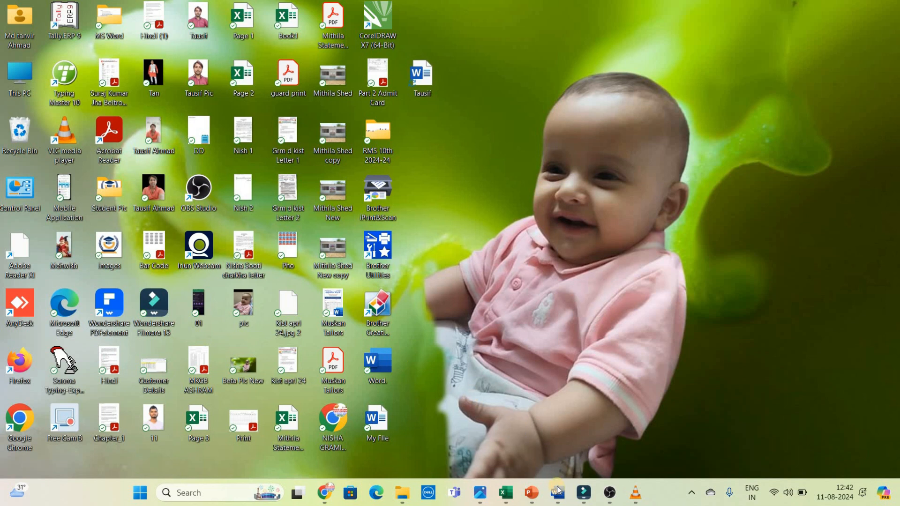
Step: Switch from the desktop to the newly saved document's window and view its File commands
mouse_move(557, 492)
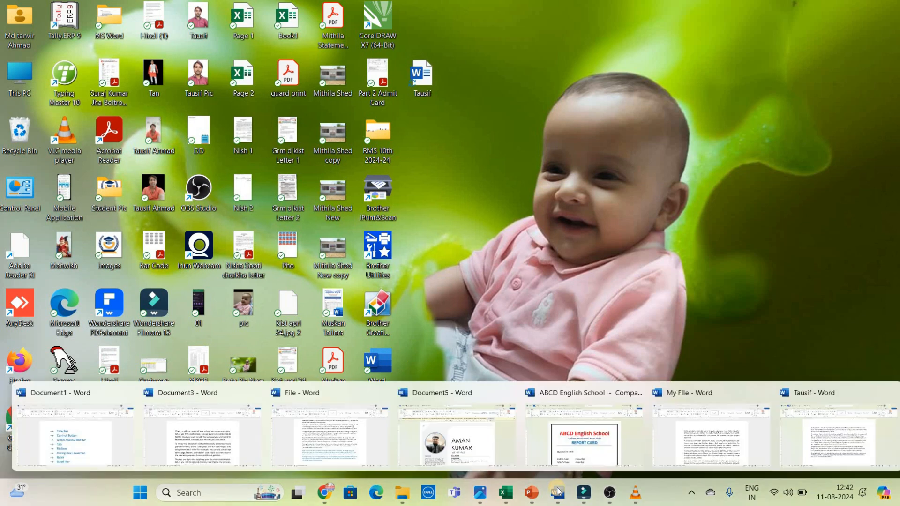
left_click(810, 436)
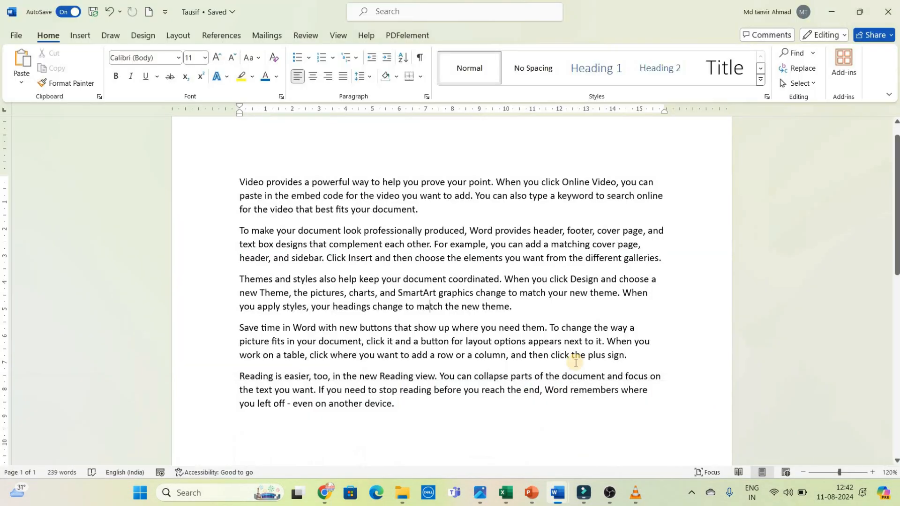
left_click(17, 36)
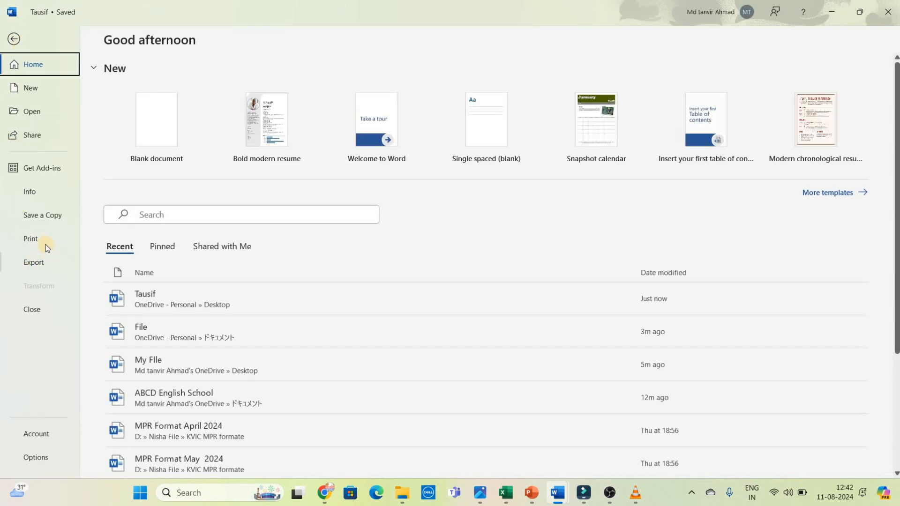
left_click(14, 38)
Step: Copy the second and third paragraphs and paste them at the end of the document
left_click(239, 227)
left_click(564, 310, "shift")
key("ctrl+c")
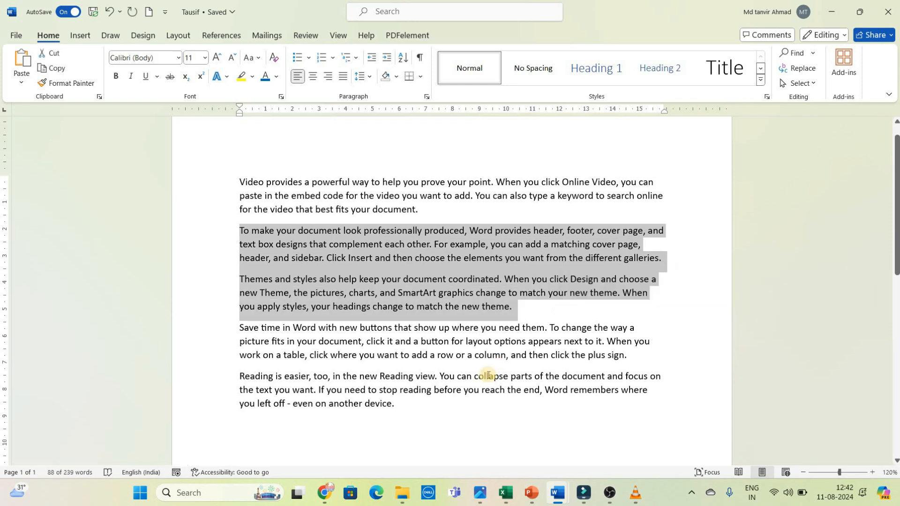
left_click(299, 432)
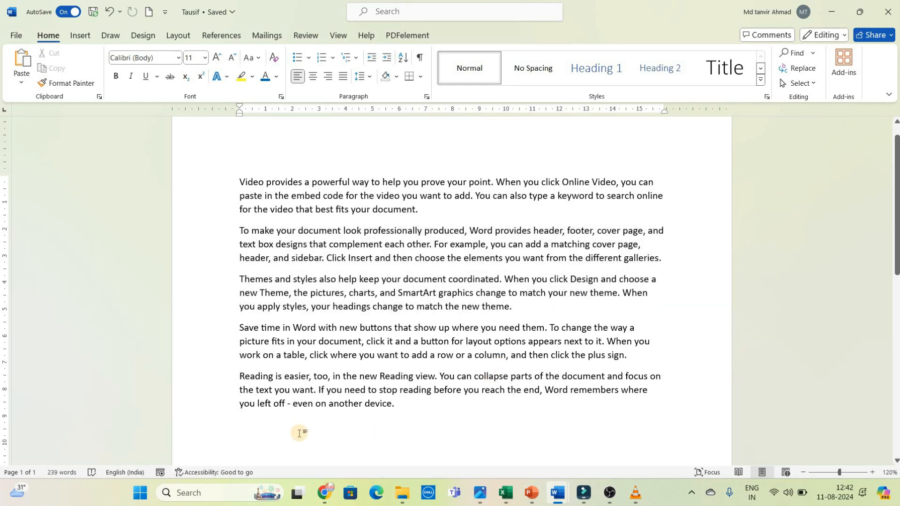
key("ctrl+v")
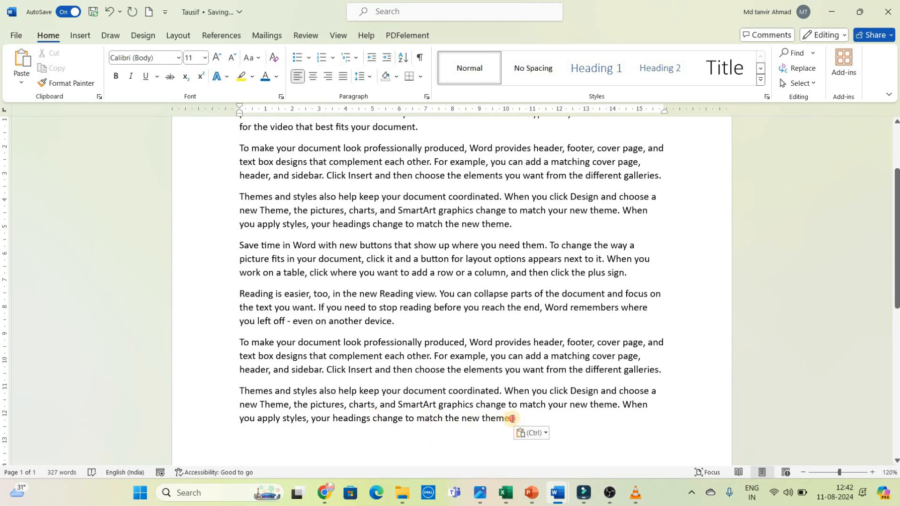
Step: Change the font color of the last three paragraphs, starting at "Reading is easier", to blue and review the document
left_click(246, 299, "shift")
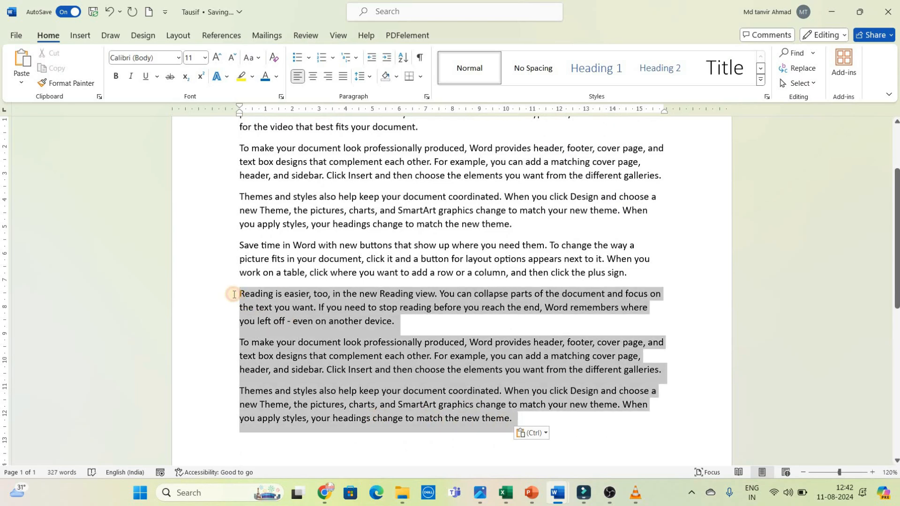
left_click(264, 80)
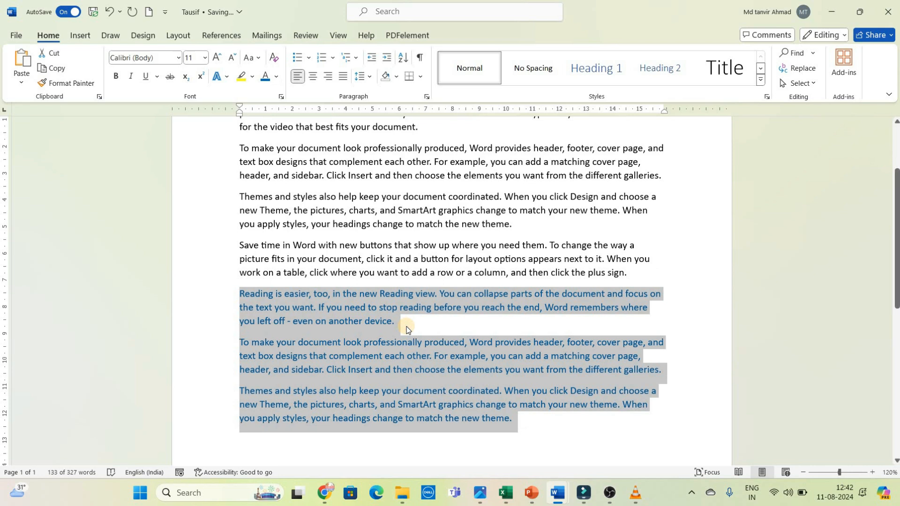
left_click(406, 330)
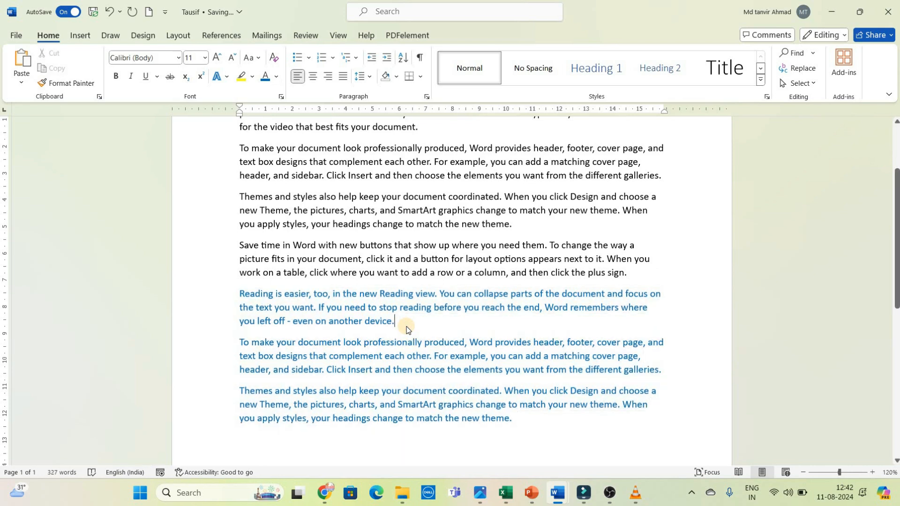
left_click(353, 259)
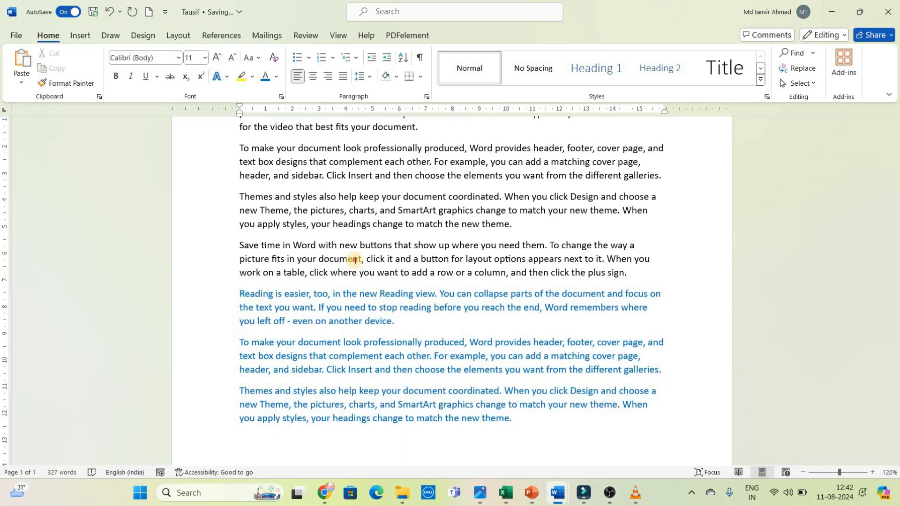
scroll(896, 208, "up", 2)
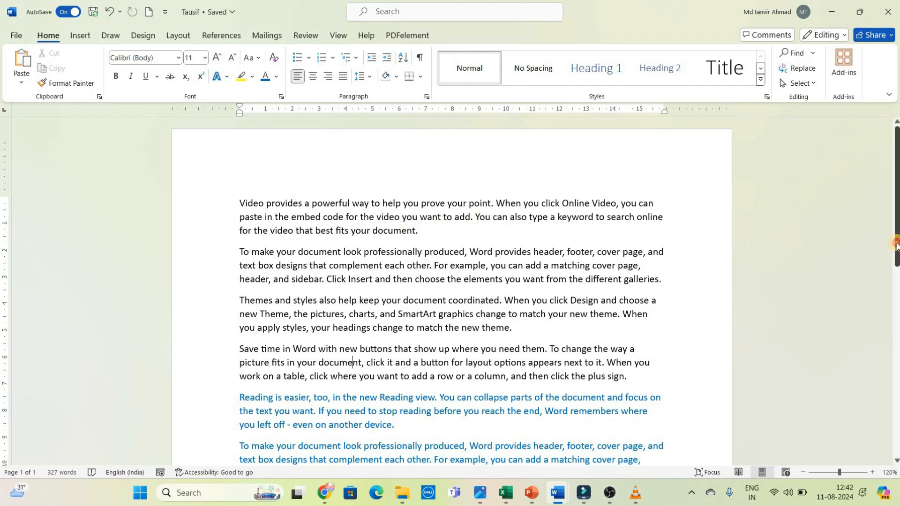
scroll(420, 175, "down", 3)
scroll(419, 175, "up", 3)
left_click(419, 176)
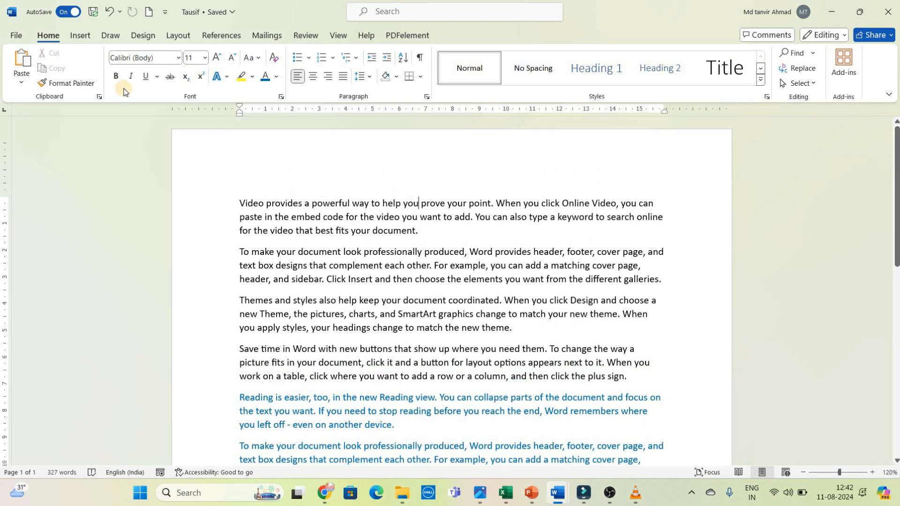
Step: Save the new document as a Word Document in the Desktop folder, naming it with the same first name followed by 2
left_click(14, 35)
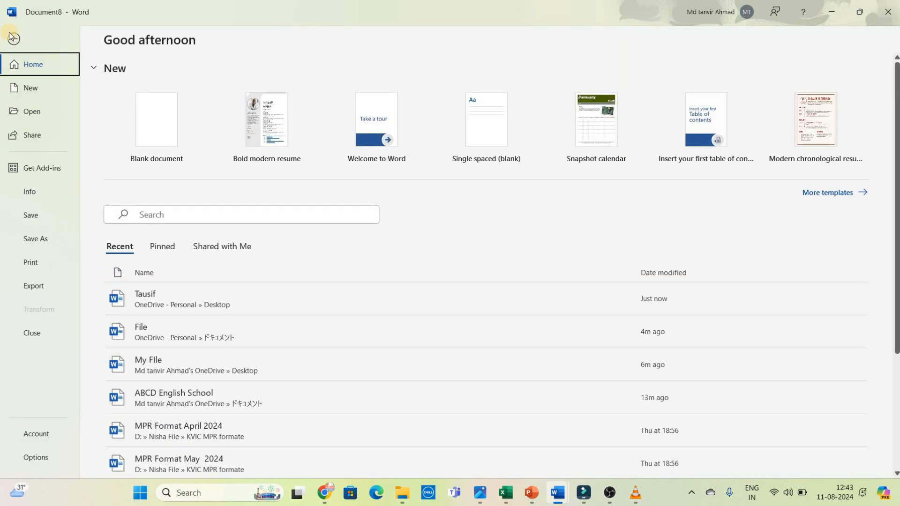
left_click(32, 239)
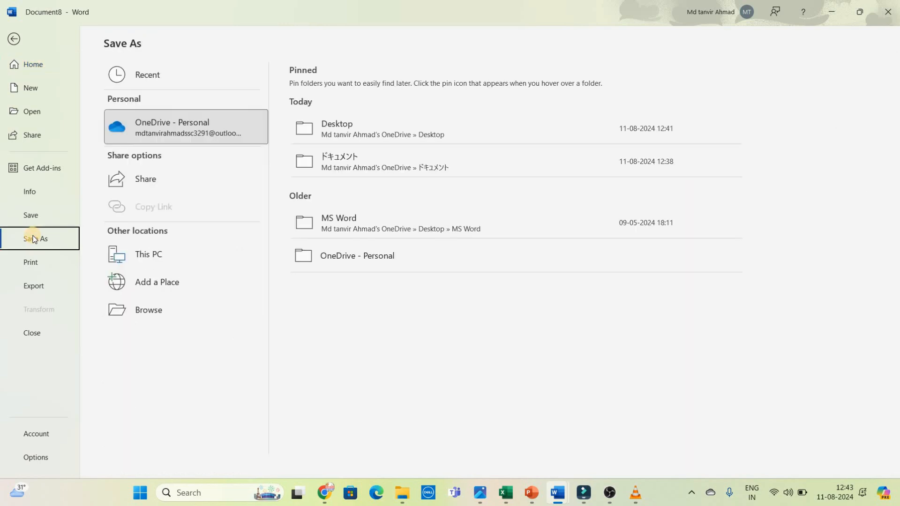
left_click(134, 310)
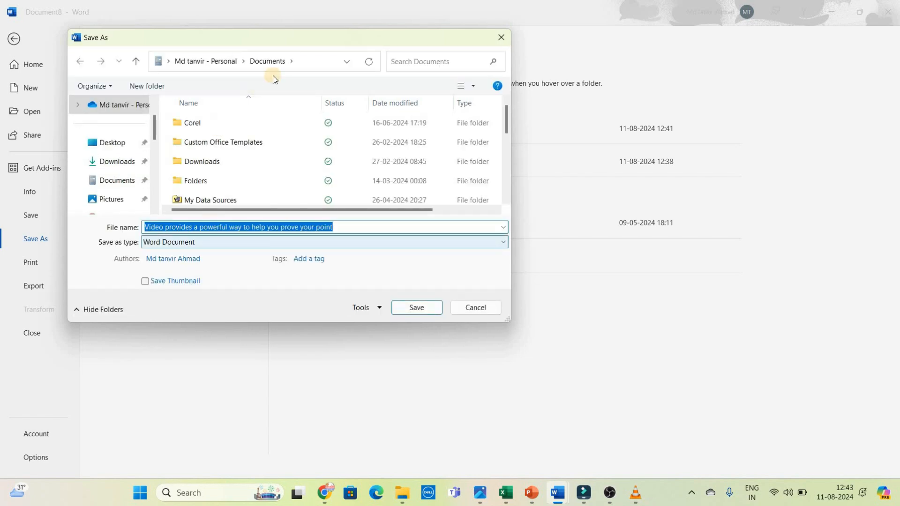
left_click(120, 143)
triple_click(332, 227)
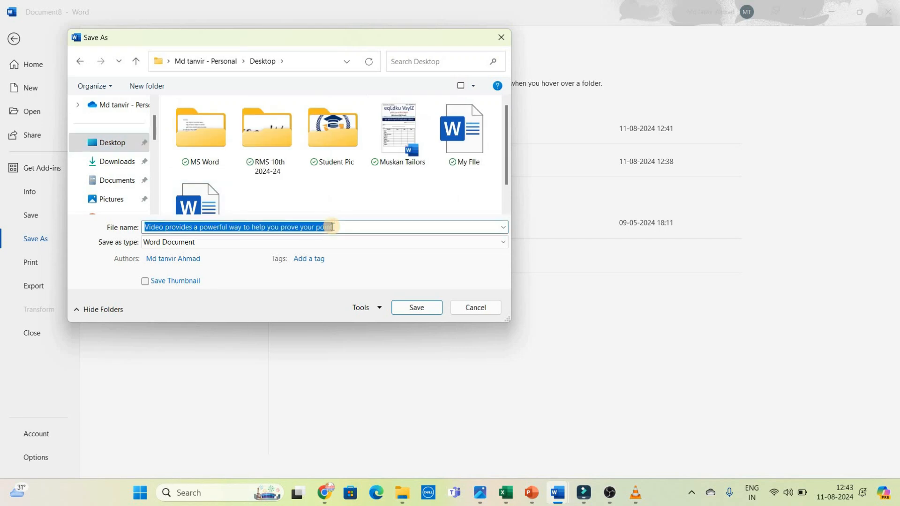
type("Tausif")
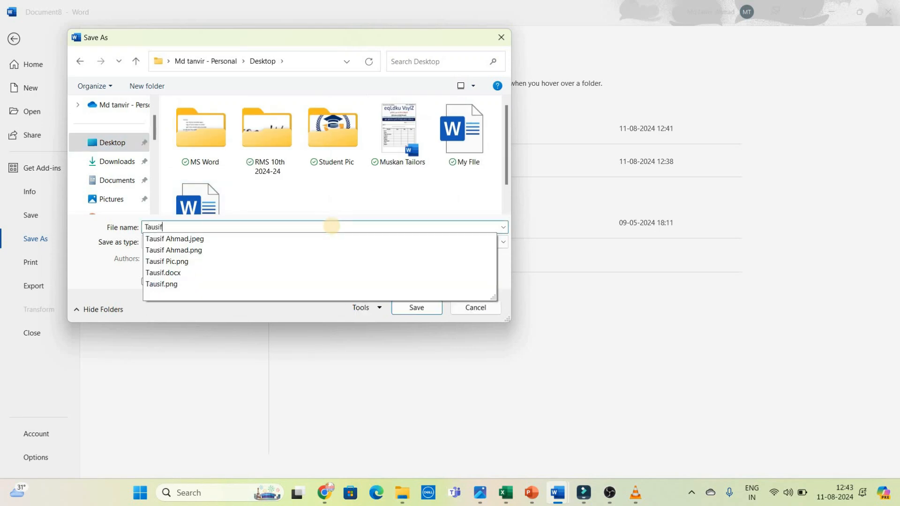
type("2")
left_click(420, 307)
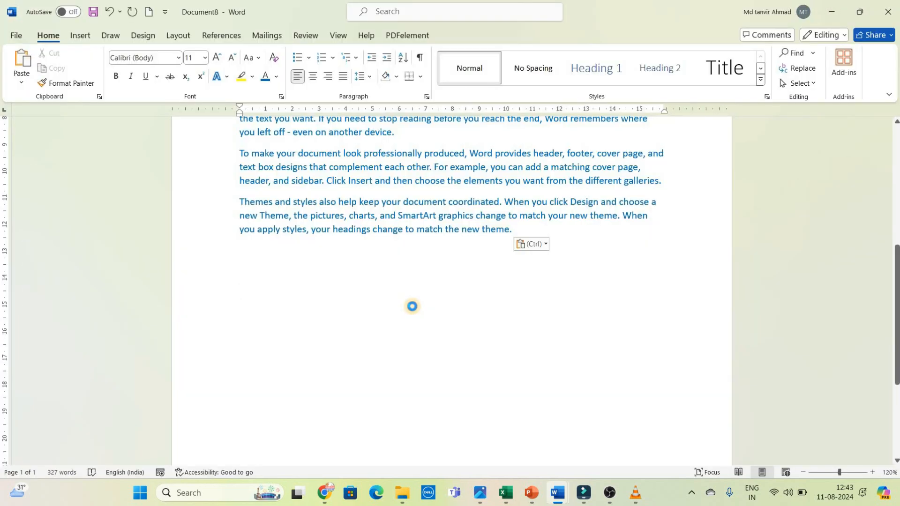
Step: Show the desktop to locate the new file and close the windows of the two newly saved documents
key("super+d")
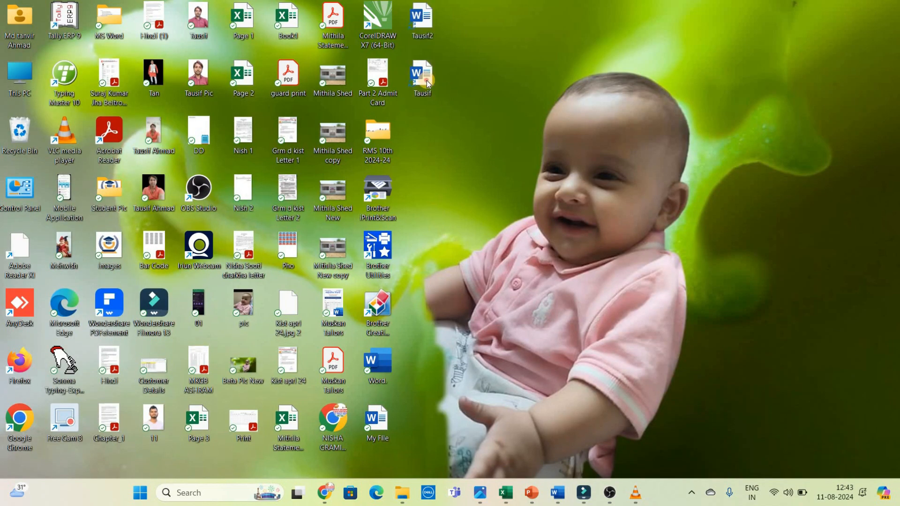
left_click(429, 27)
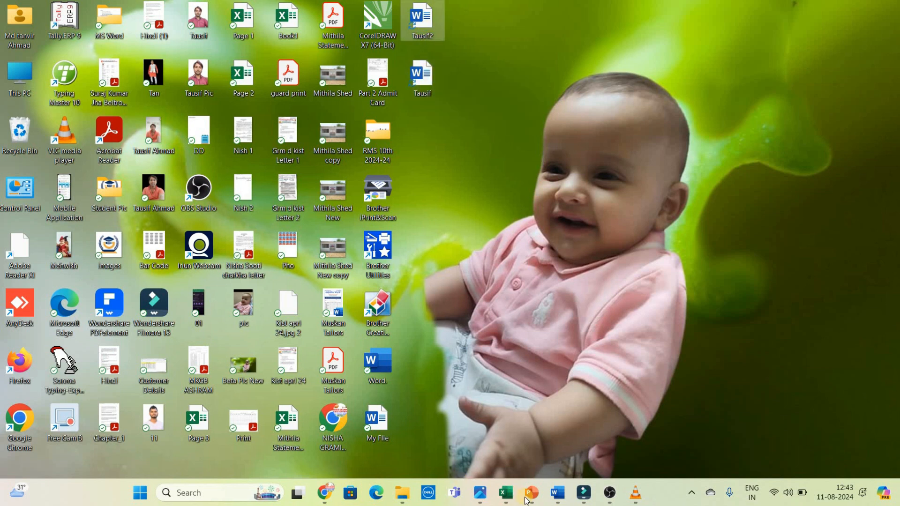
mouse_move(564, 503)
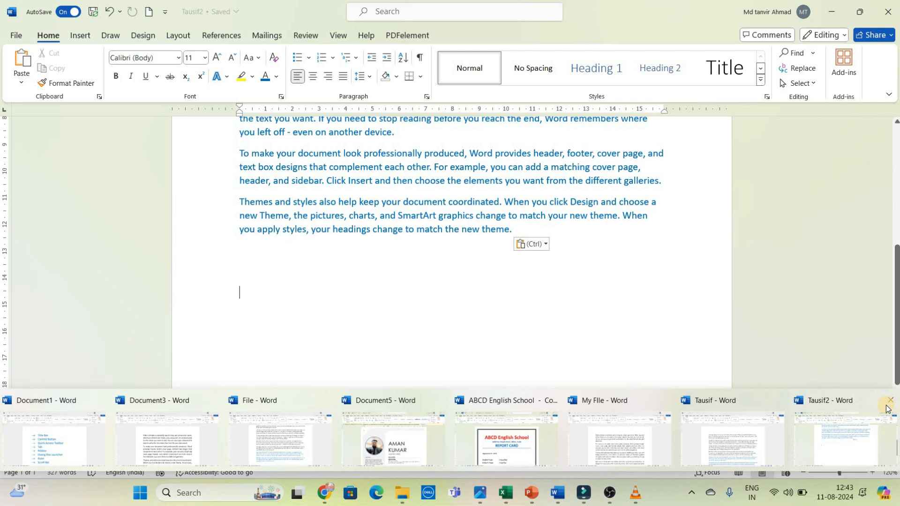
left_click(888, 404)
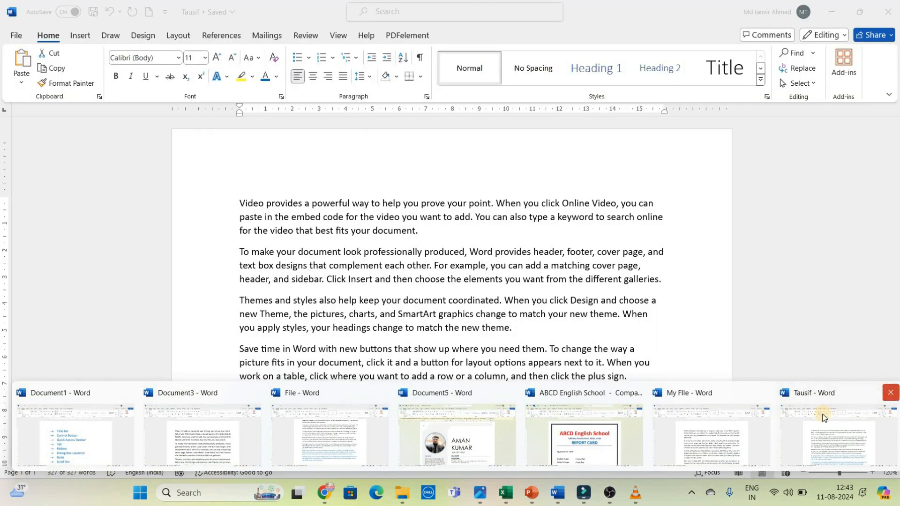
left_click(890, 393)
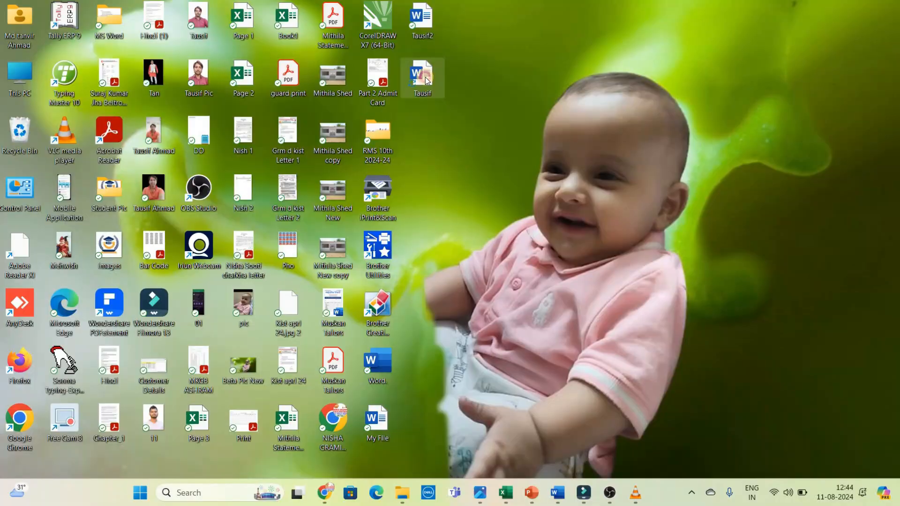
Step: Reopen the first of the two saved documents from the desktop to review its text and return to the desktop
double_click(427, 80)
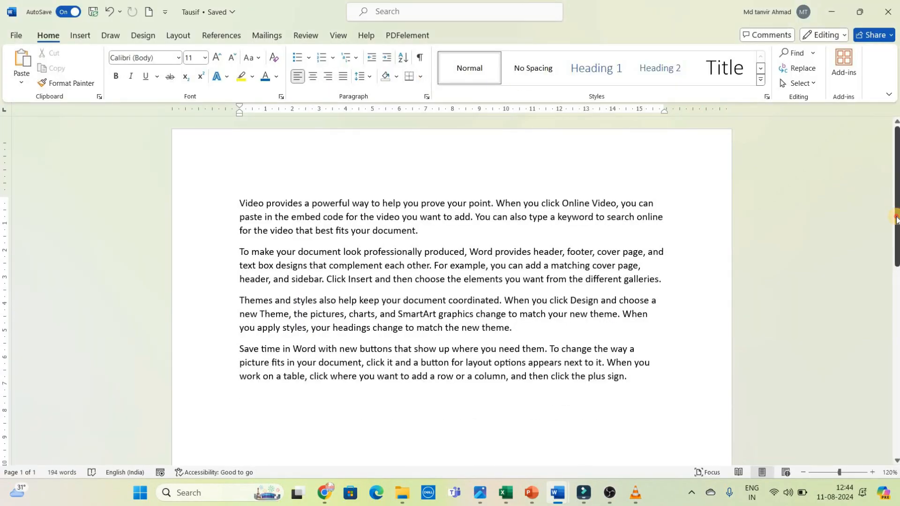
scroll(895, 209, "down", 3)
scroll(894, 204, "up", 2)
scroll(895, 203, "up", 1)
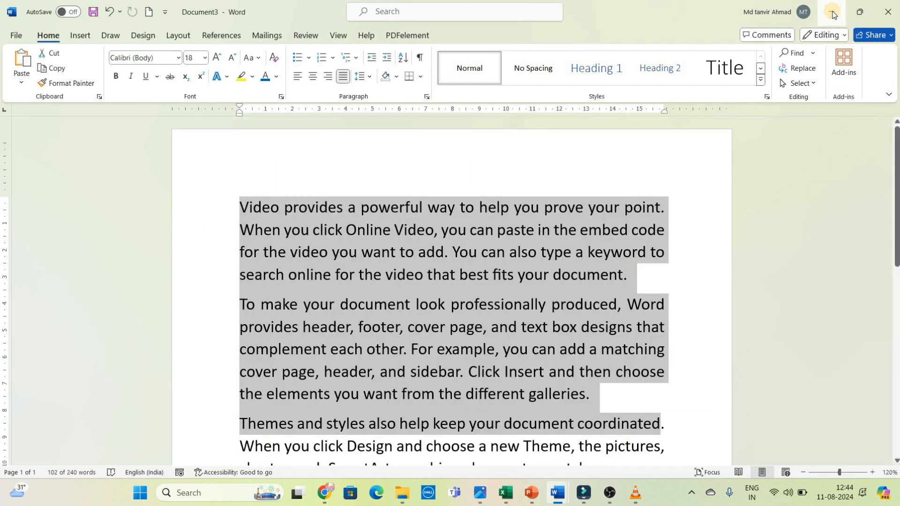
left_click(833, 12)
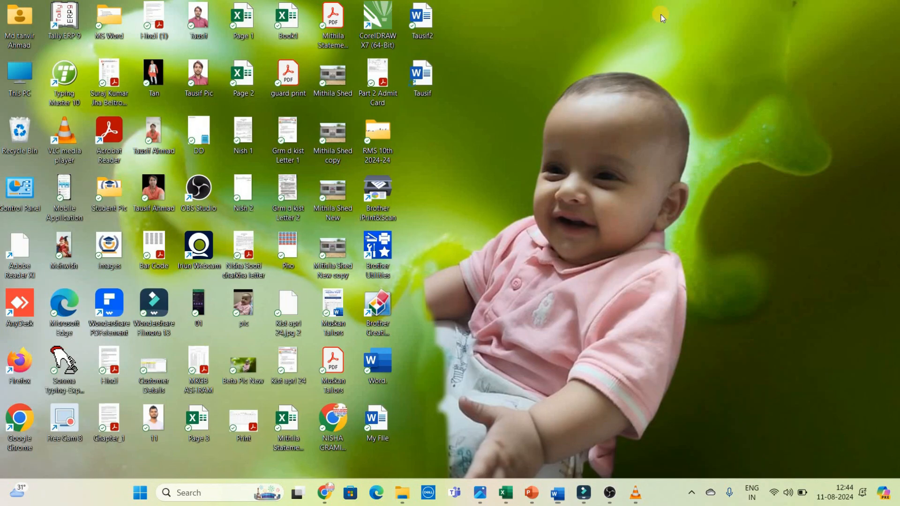
Step: Reopen the second saved document from the desktop and review its text through to the blue paragraphs
double_click(424, 18)
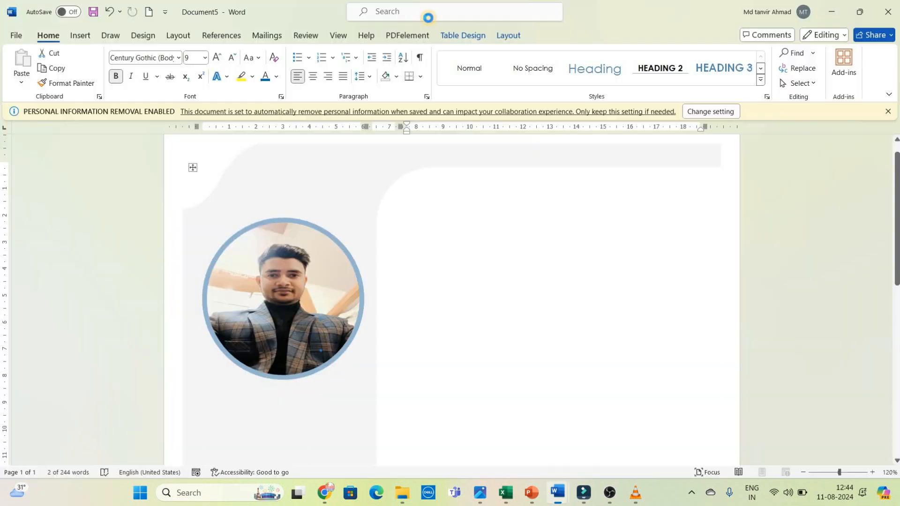
mouse_move(897, 238)
left_mouse_down()
mouse_move(897, 253)
mouse_move(897, 238)
left_mouse_up()
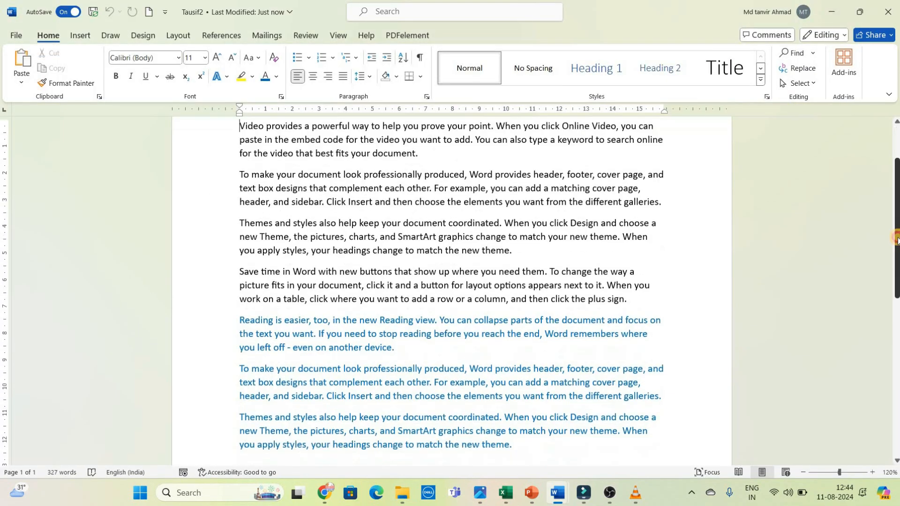
scroll(897, 240, "down", 2)
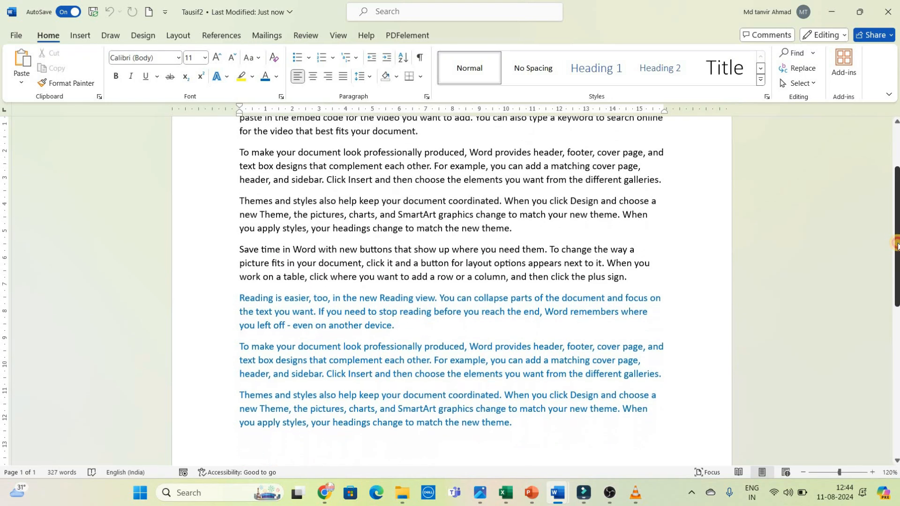
scroll(897, 217, "down", 1)
scroll(897, 217, "up", 3)
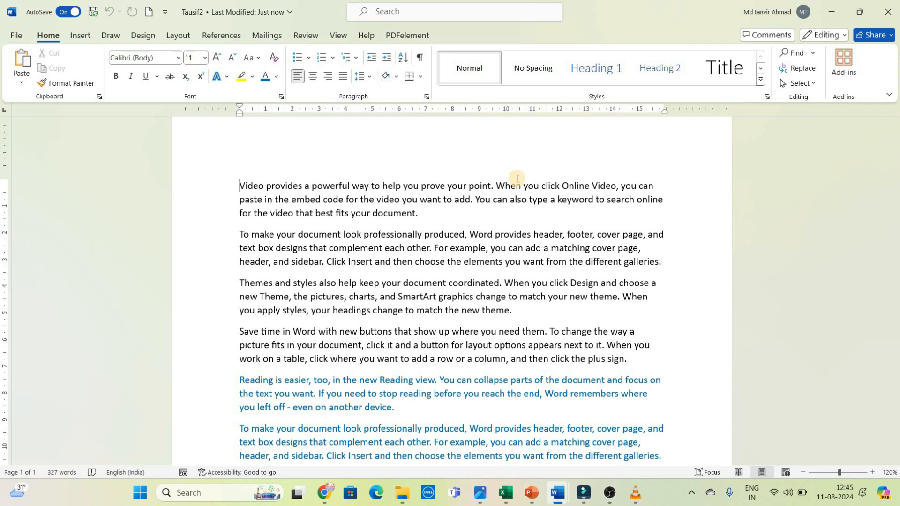
Step: Open the print settings for the document and examine the page preview and the available printers
left_click(12, 36)
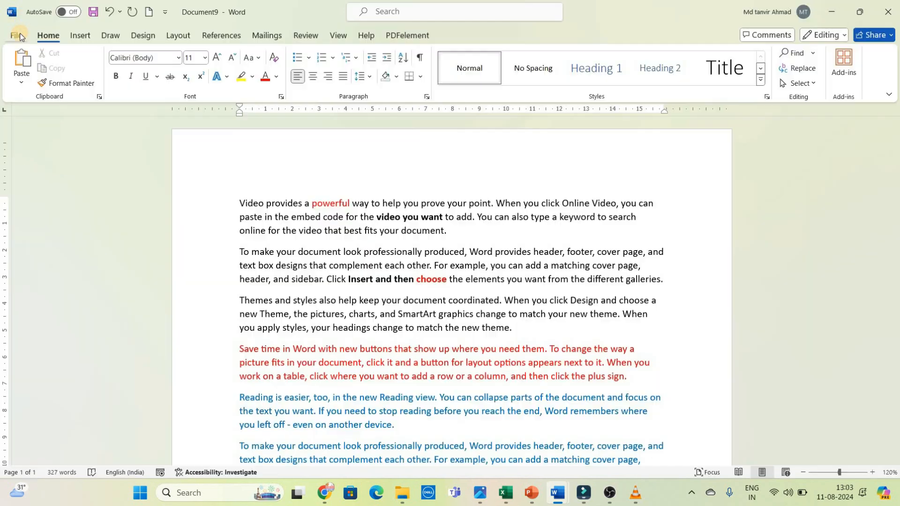
left_click(18, 34)
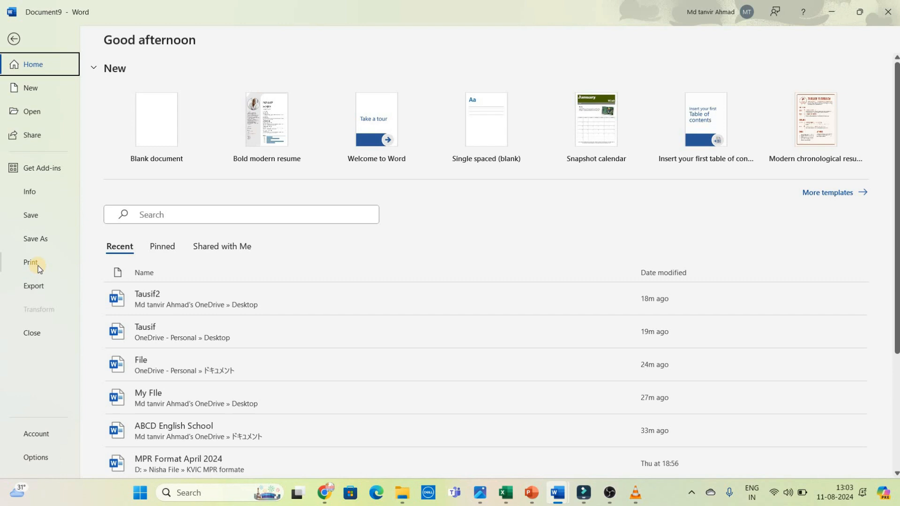
left_click(35, 263)
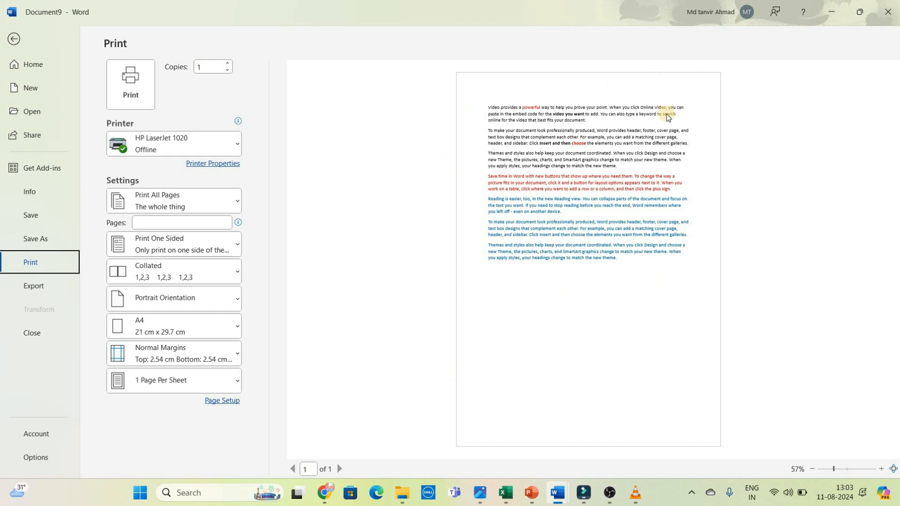
left_click(472, 282)
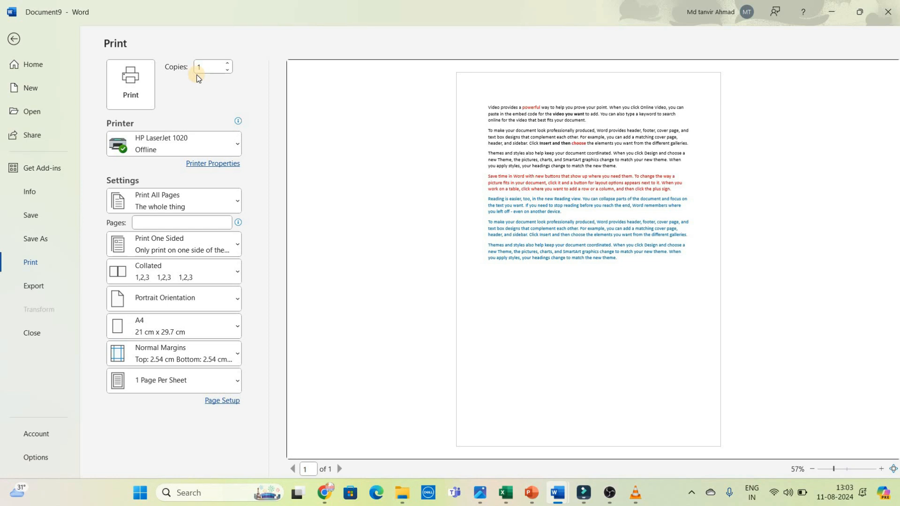
left_click(197, 142)
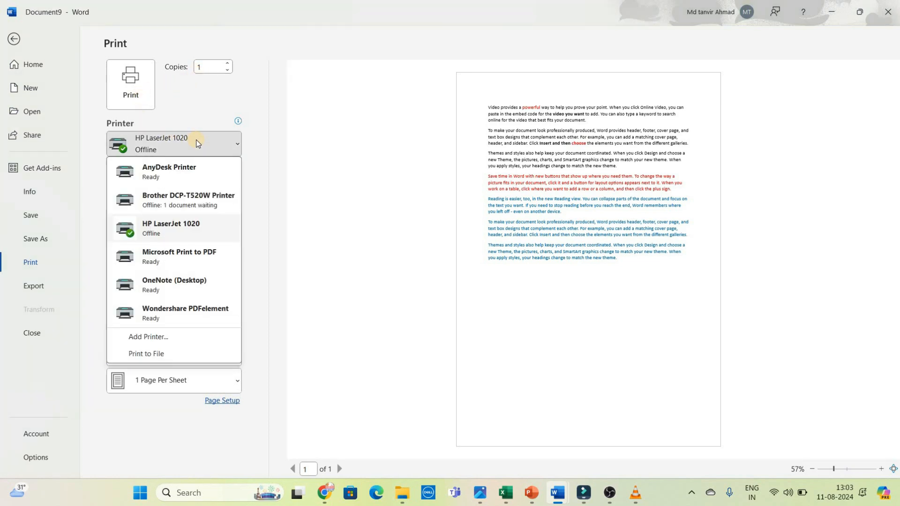
left_click(196, 140)
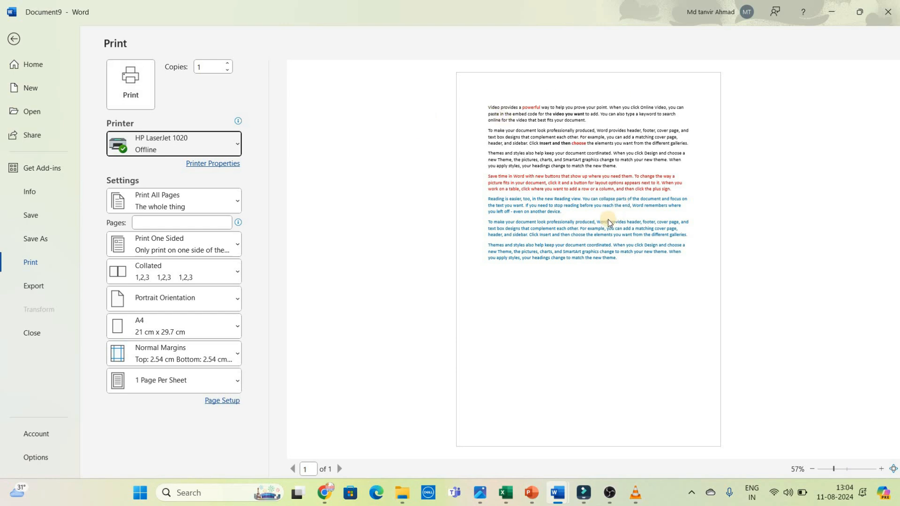
Step: Set the number of copies to print to 5
left_click(209, 69)
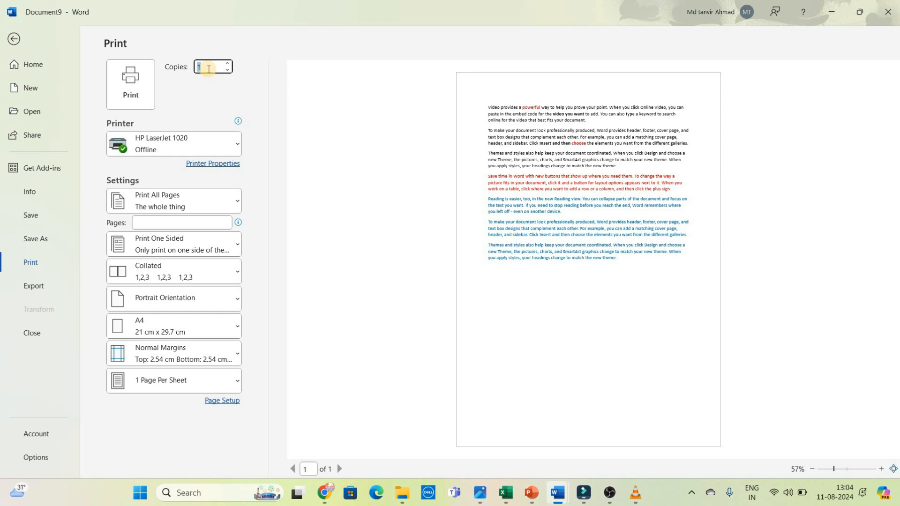
type("5")
left_click(298, 131)
left_click(133, 96)
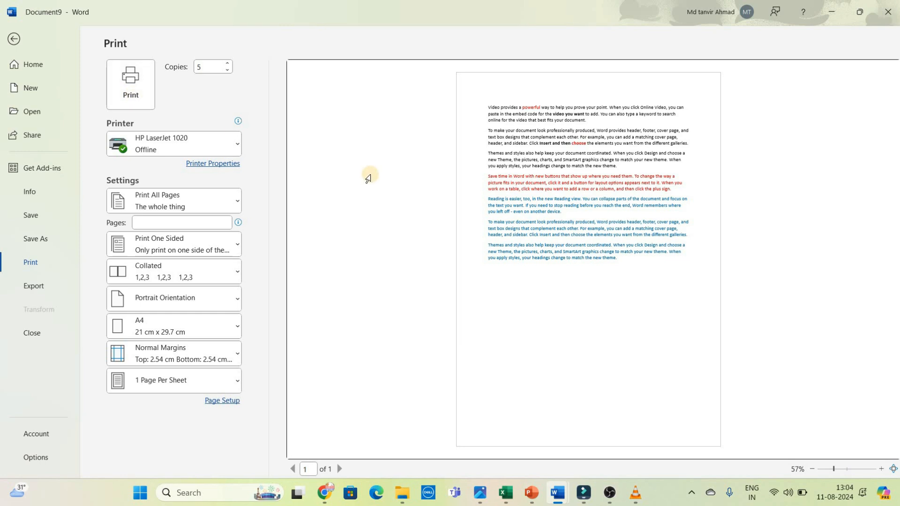
Step: Check the list of available printers again, keeping the HP LaserJet 1020 selected
left_click(234, 143)
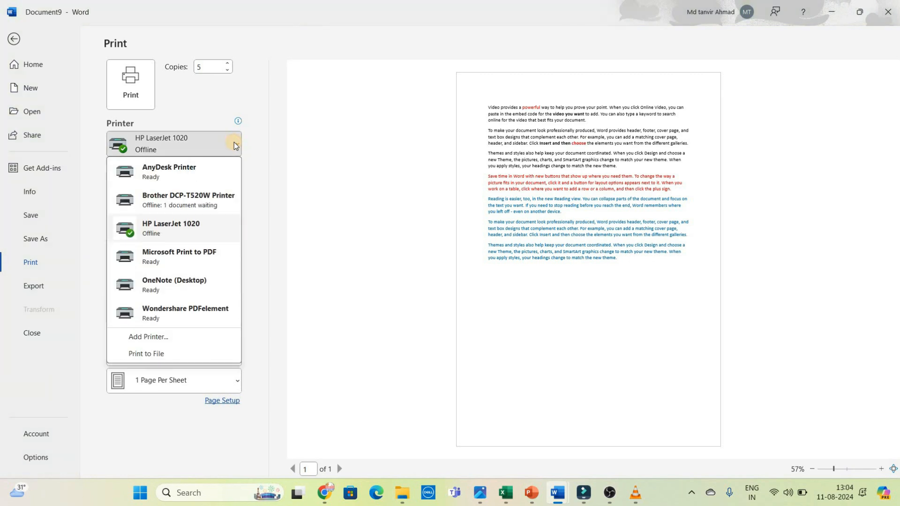
left_click(234, 143)
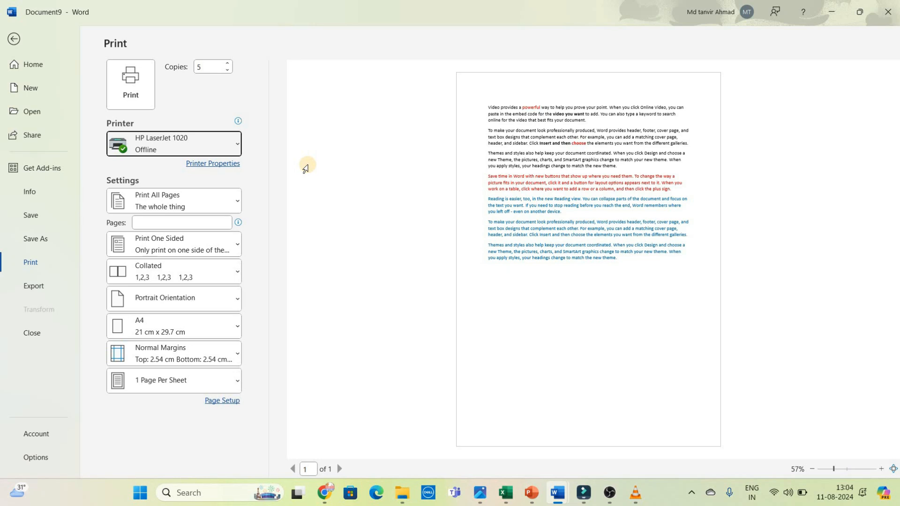
left_click(221, 145)
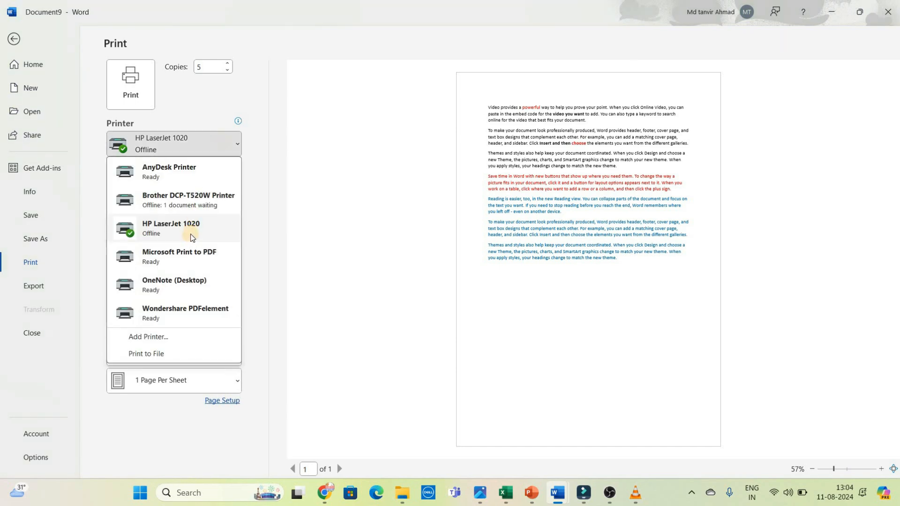
left_click(310, 202)
left_click(141, 97)
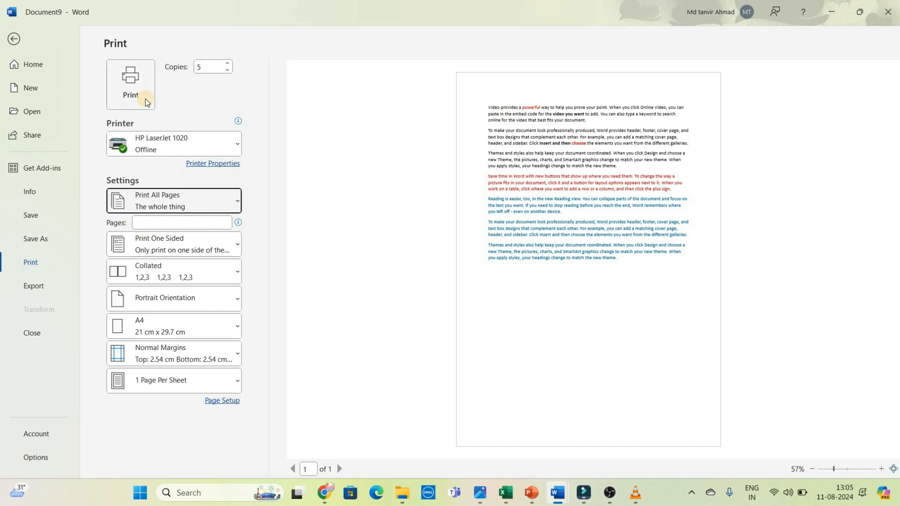
left_click(554, 168)
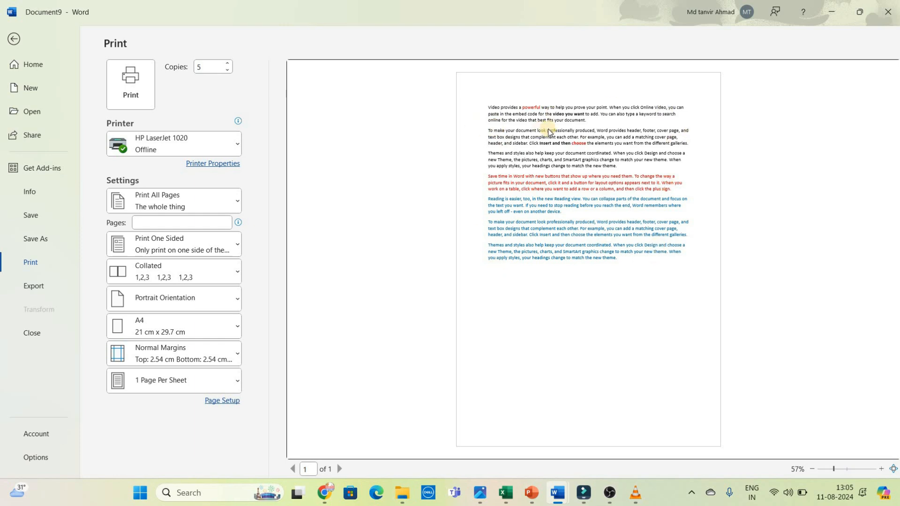
Step: Set the print range to the current page only, and replace it with a custom range of pages 1-5
left_click(203, 207)
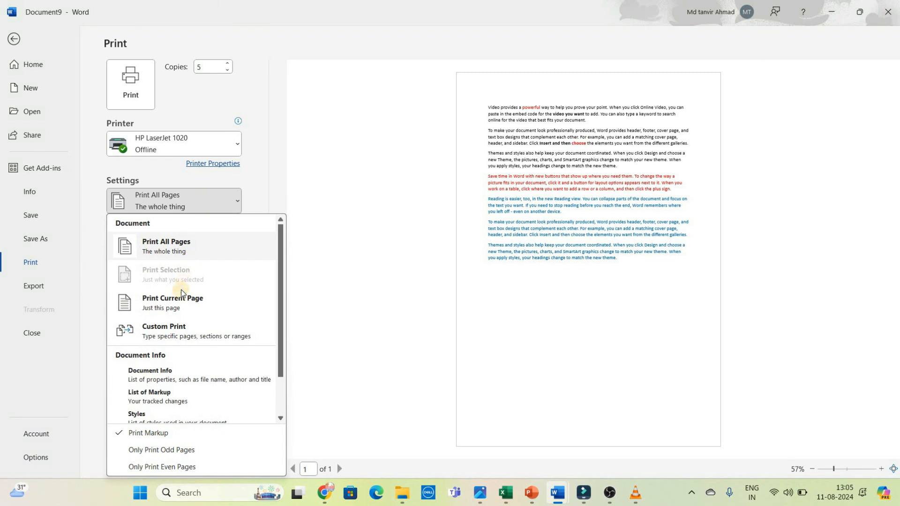
left_click(182, 297)
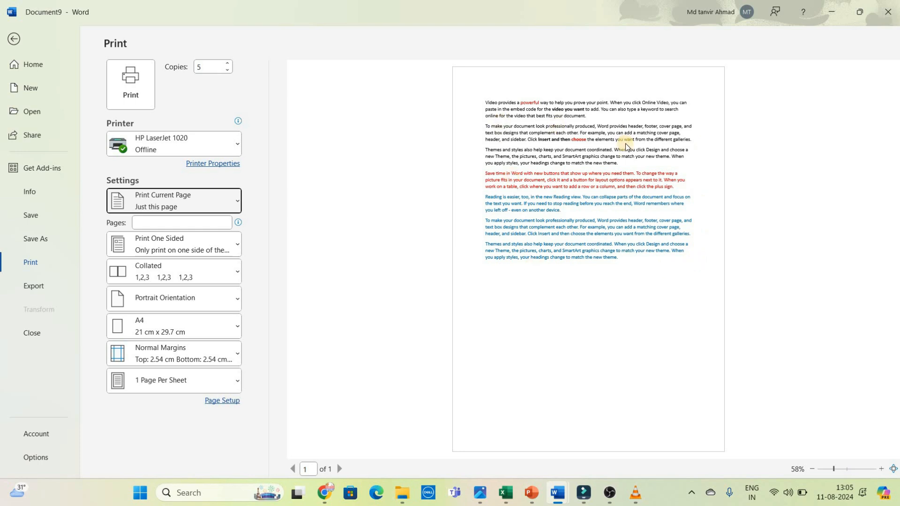
left_click(238, 202)
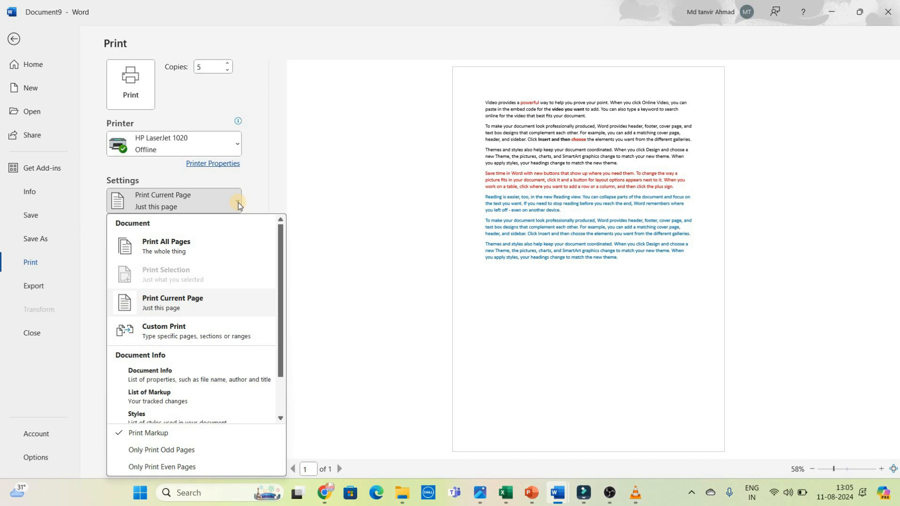
left_click(155, 328)
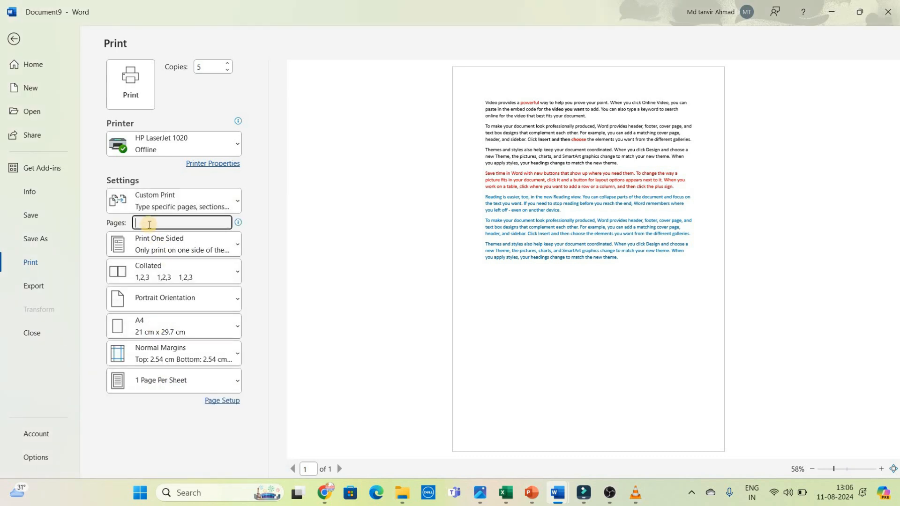
type("1-5")
left_click(507, 224)
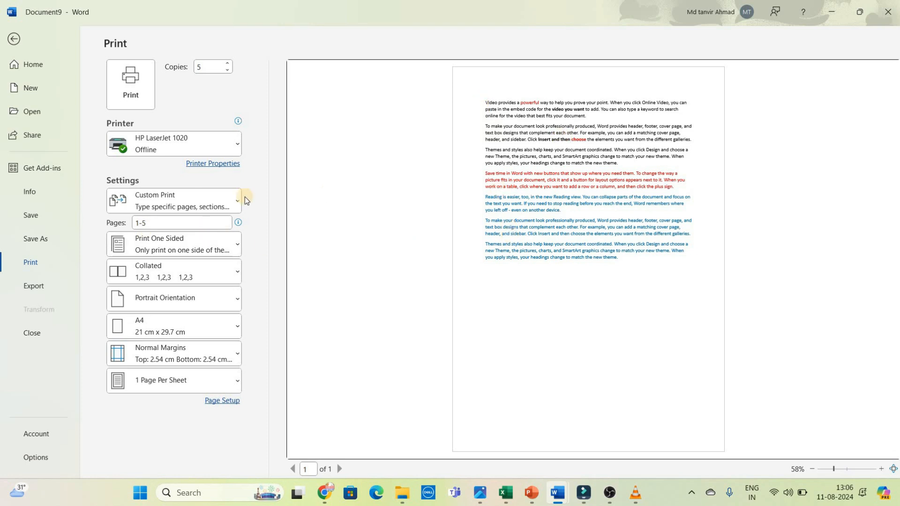
Step: Replace the custom page range with the individual pages 2,5,7,10
left_click_drag(174, 223, 88, 223)
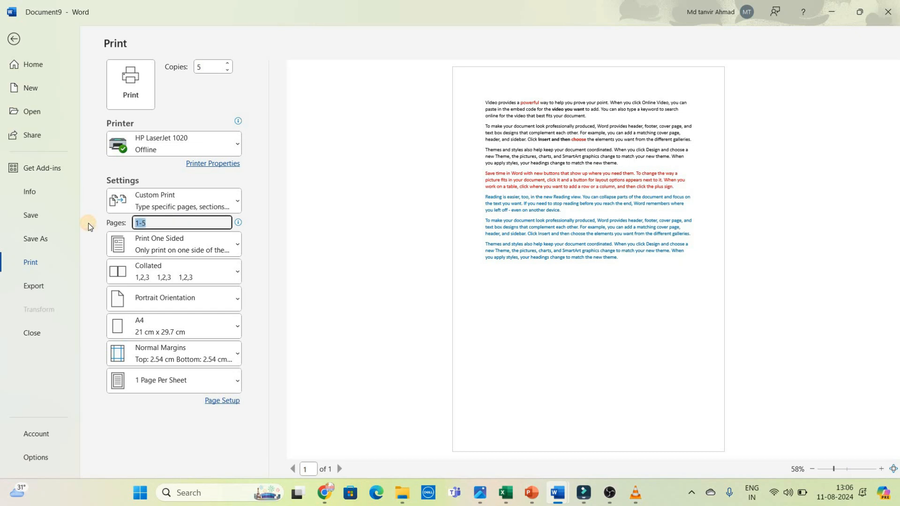
key("BackSpace")
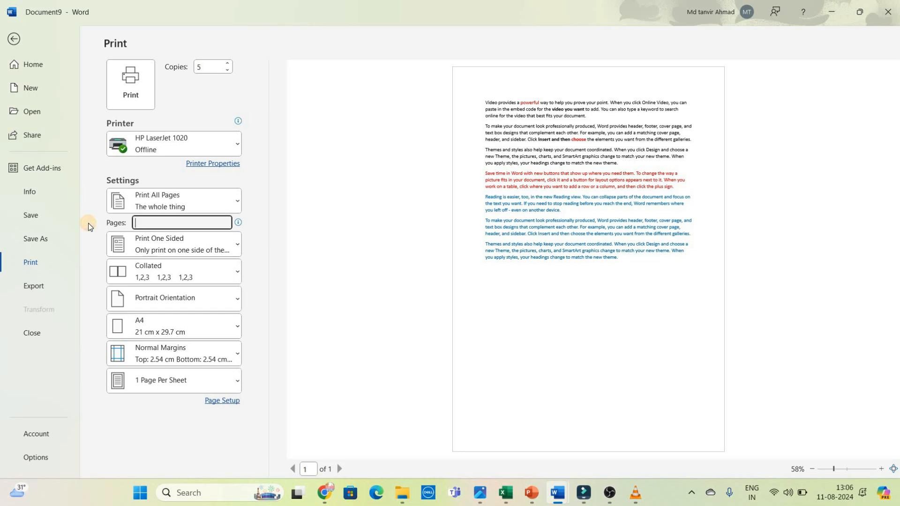
type("2")
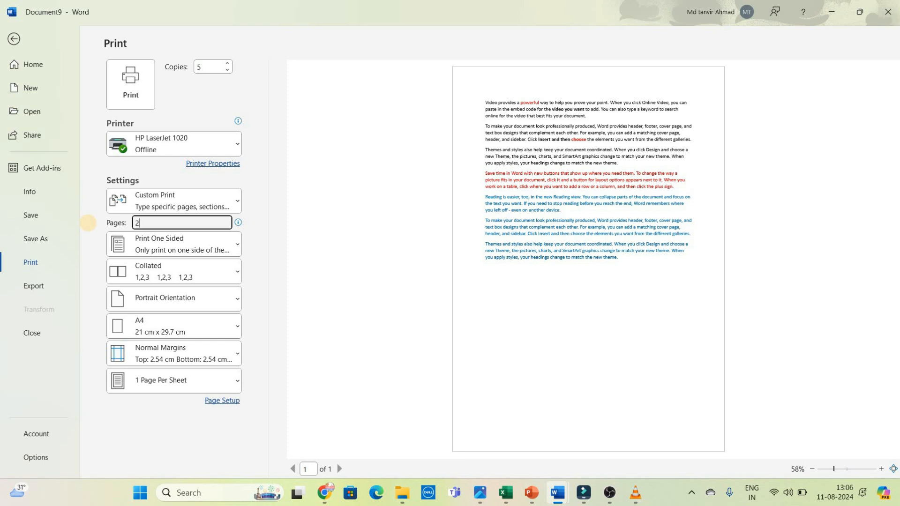
type(",5,7,10")
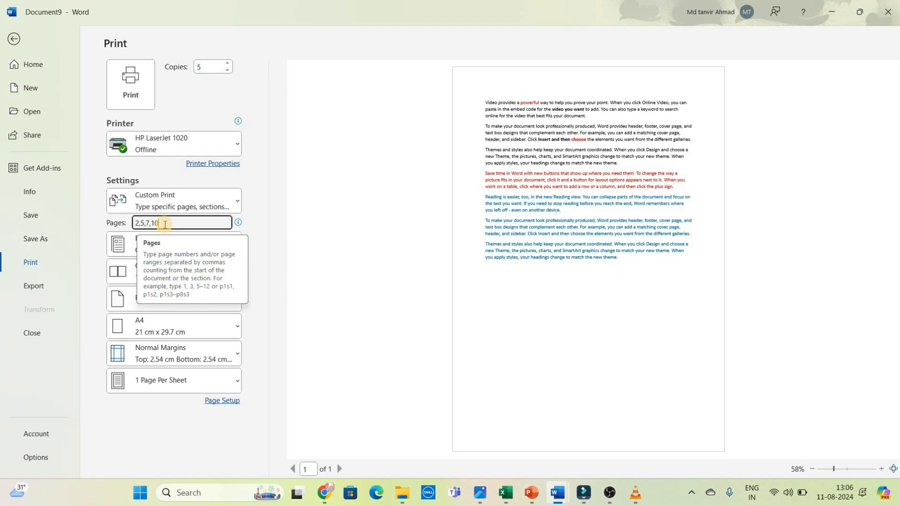
left_click(116, 224)
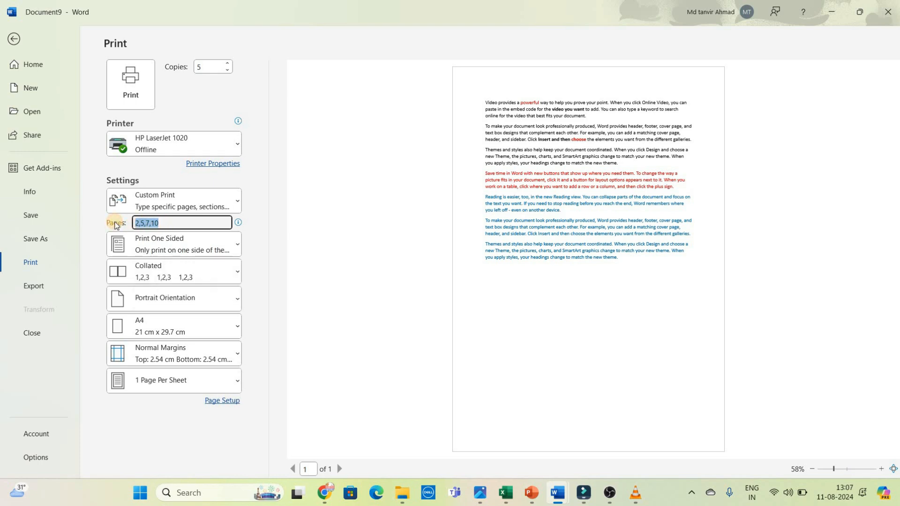
left_click(355, 280)
Step: Review the one-sided printing and collation options, keeping Print One Sided and Collated
left_click(142, 251)
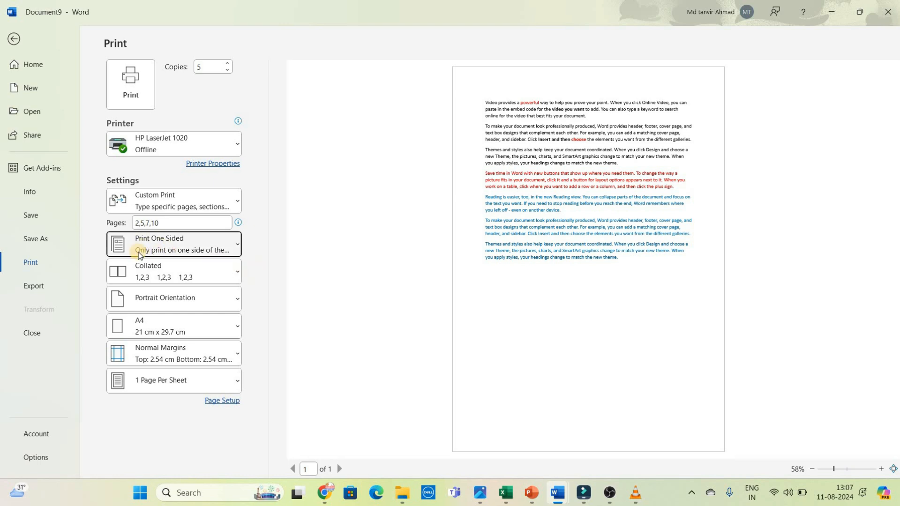
left_click(176, 250)
left_click(177, 249)
left_click(147, 268)
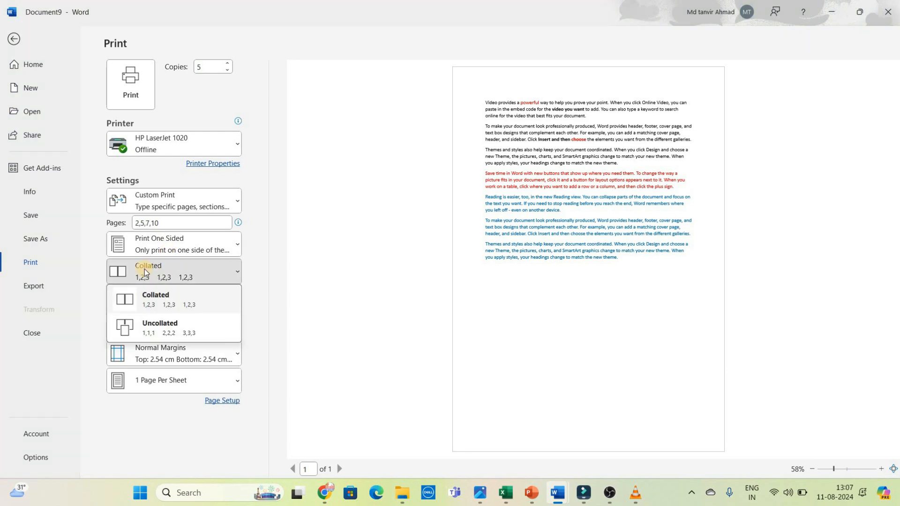
left_click(328, 233)
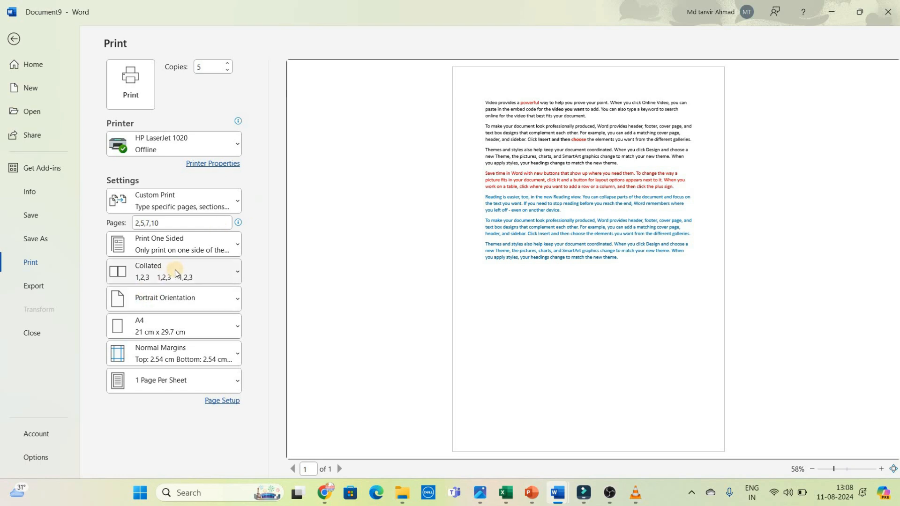
Step: Preview the page in Landscape Orientation and switch it back to Portrait Orientation
left_click(164, 302)
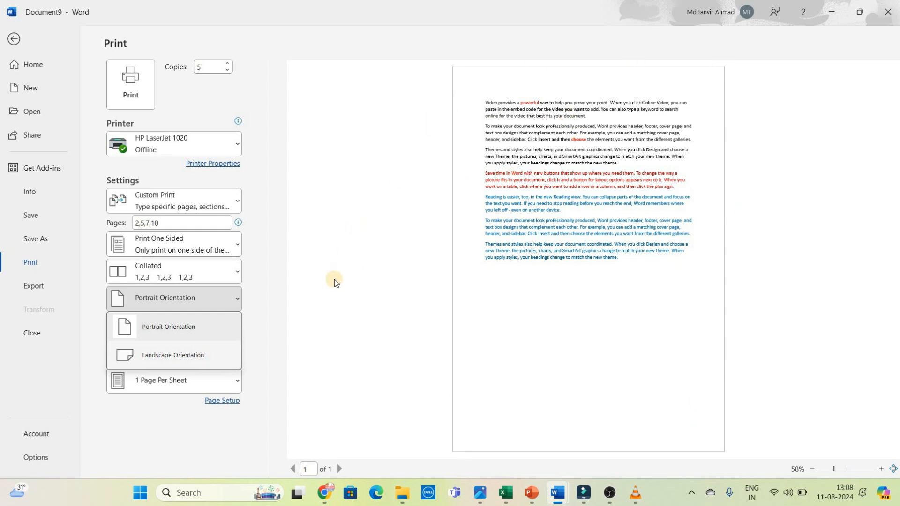
left_click(191, 357)
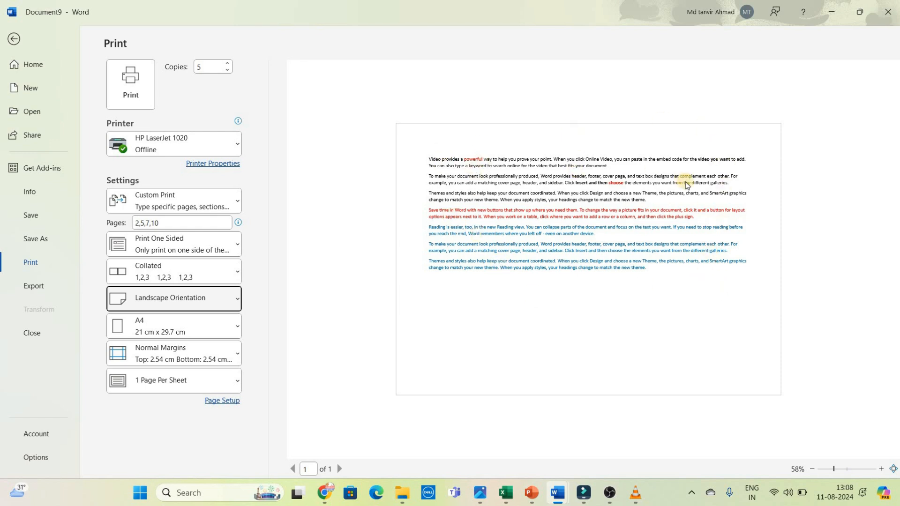
left_click(200, 296)
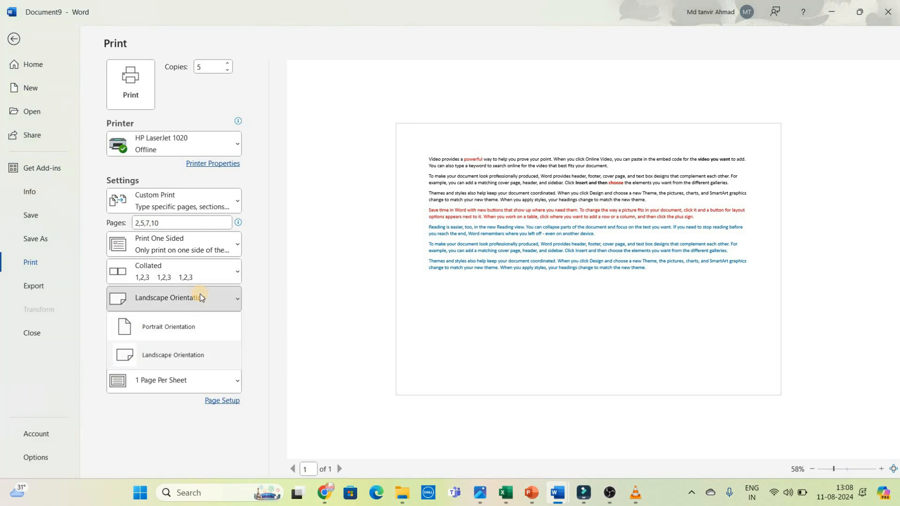
left_click(176, 327)
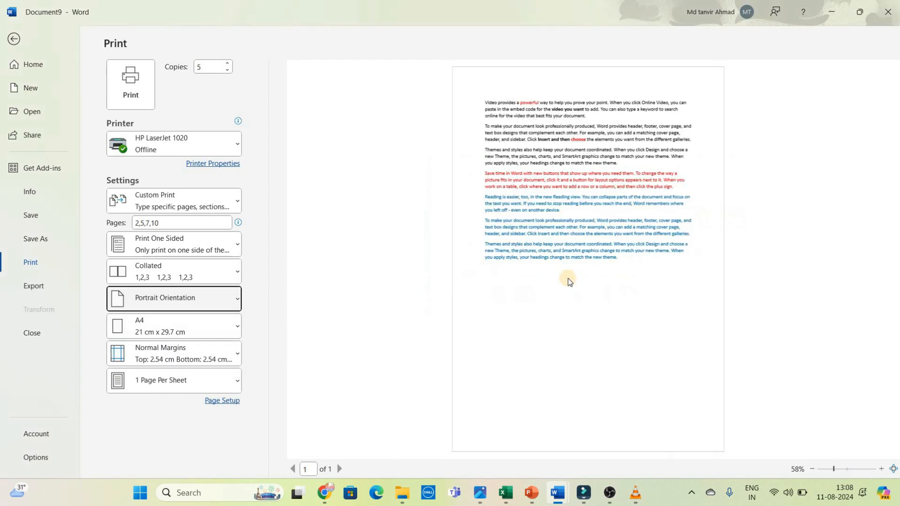
Step: Preview the document on Letter paper and switch the paper size back to A4
left_click(238, 326)
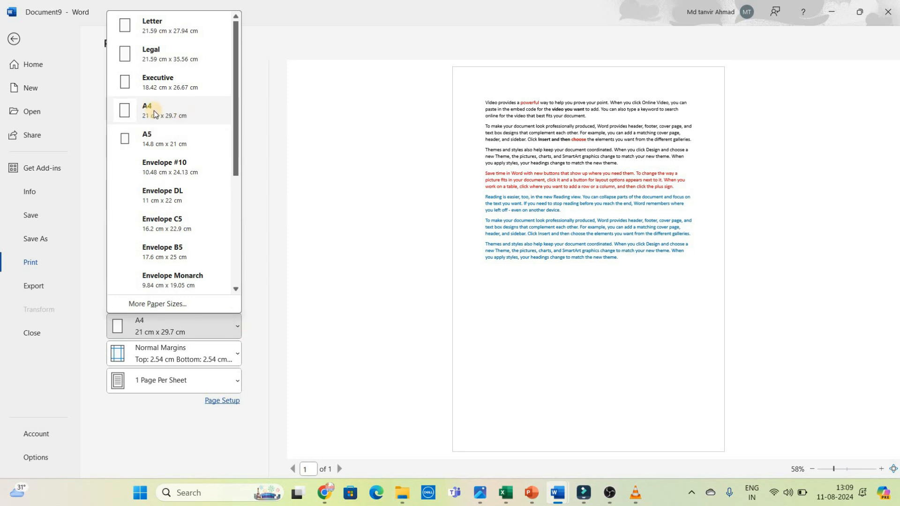
left_click(157, 21)
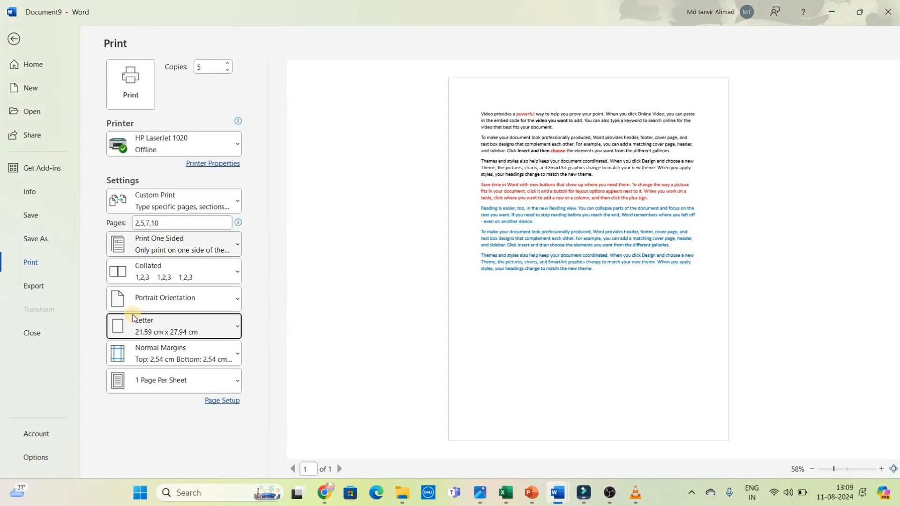
left_click(152, 324)
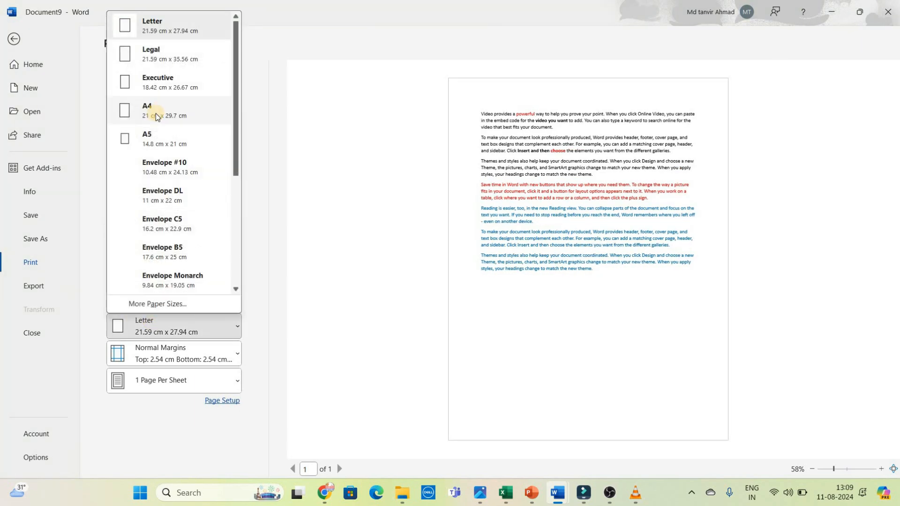
left_click(156, 114)
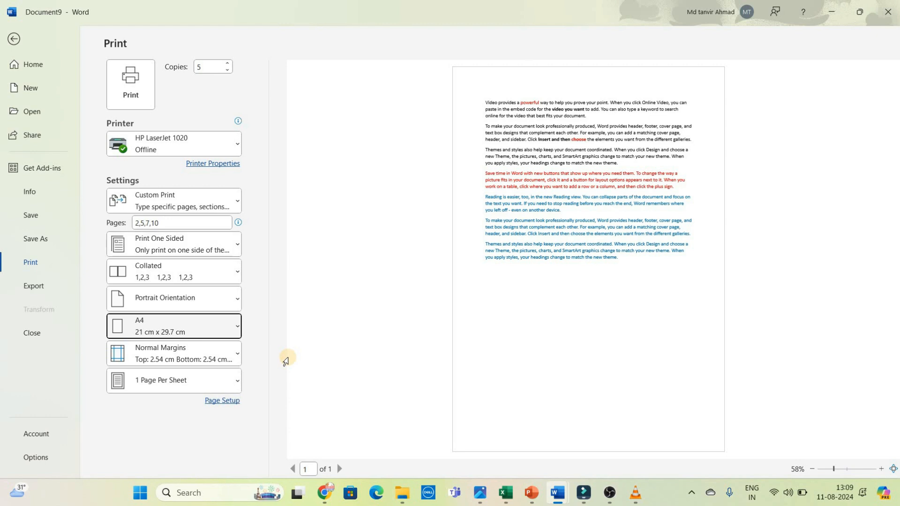
Step: Review the margin presets, preview the page with Narrow margins, and restore Normal margins
left_click(224, 356)
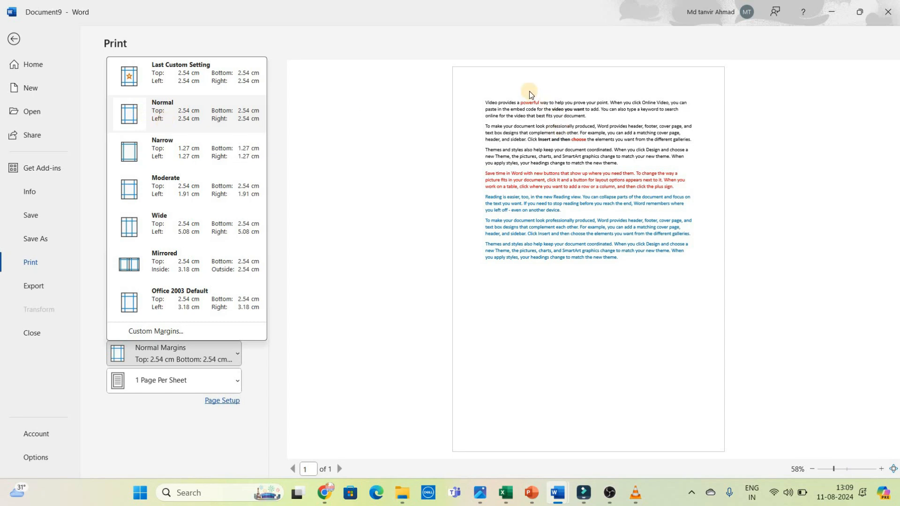
left_click(589, 311)
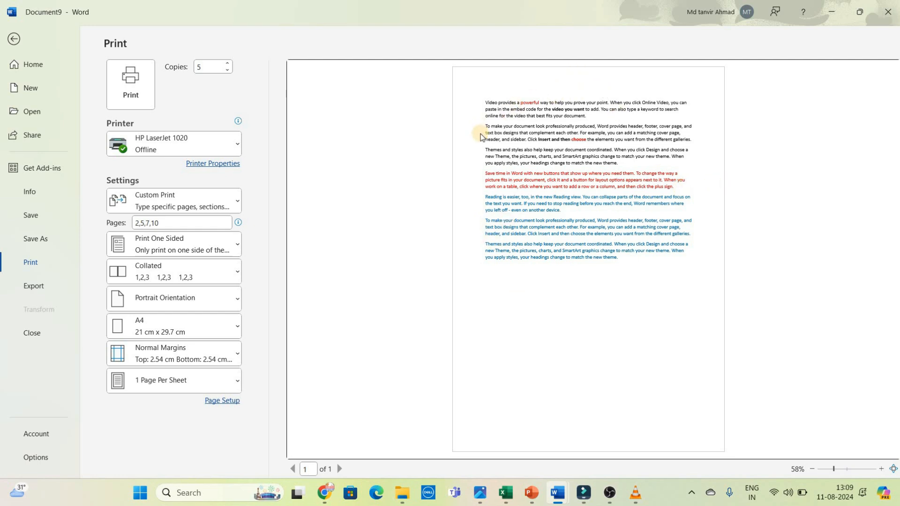
left_click(227, 347)
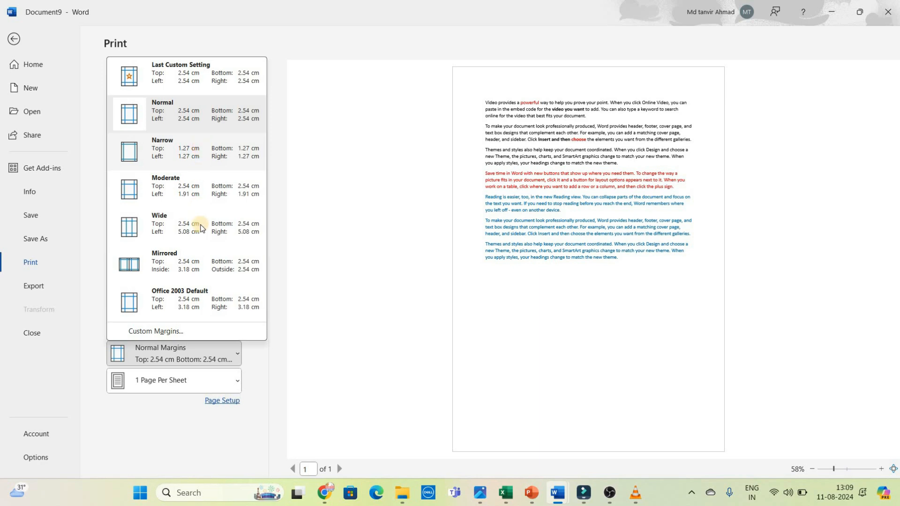
left_click(158, 154)
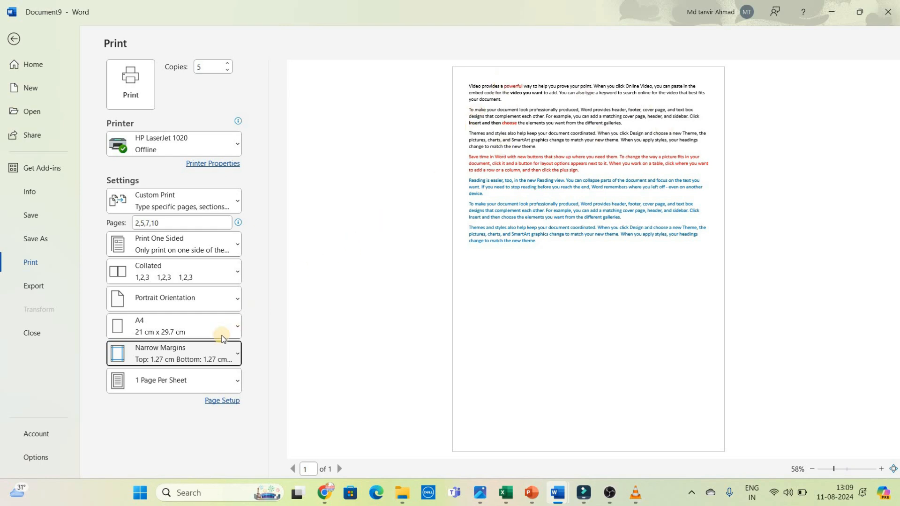
left_click(204, 352)
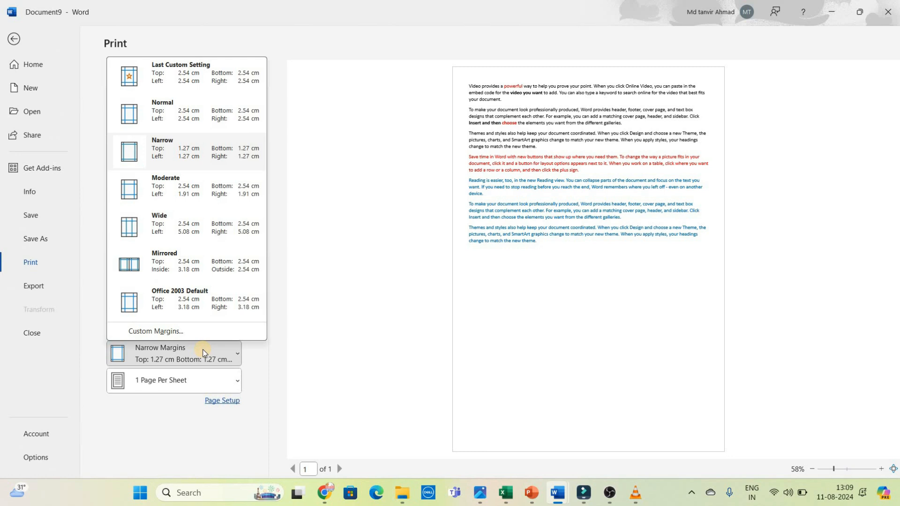
left_click(196, 118)
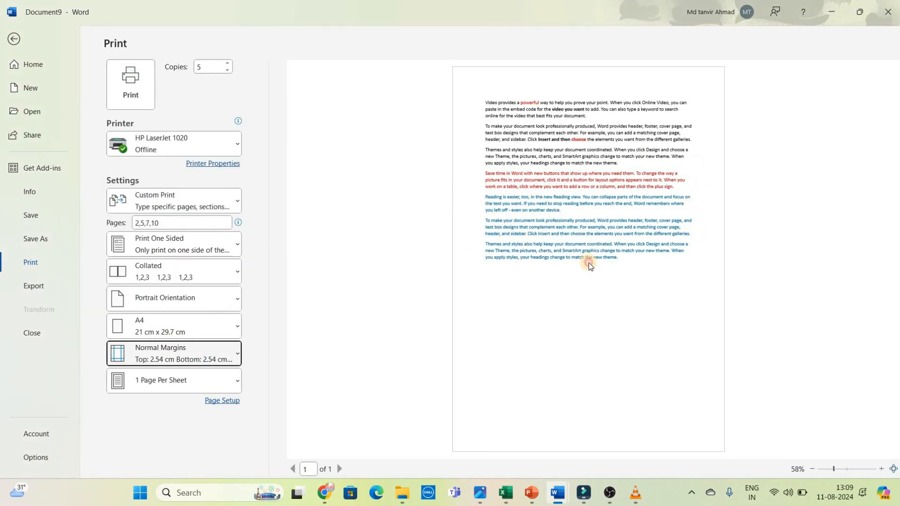
Step: Review the pages-per-sheet options and keep 1 Page Per Sheet
left_click(157, 381)
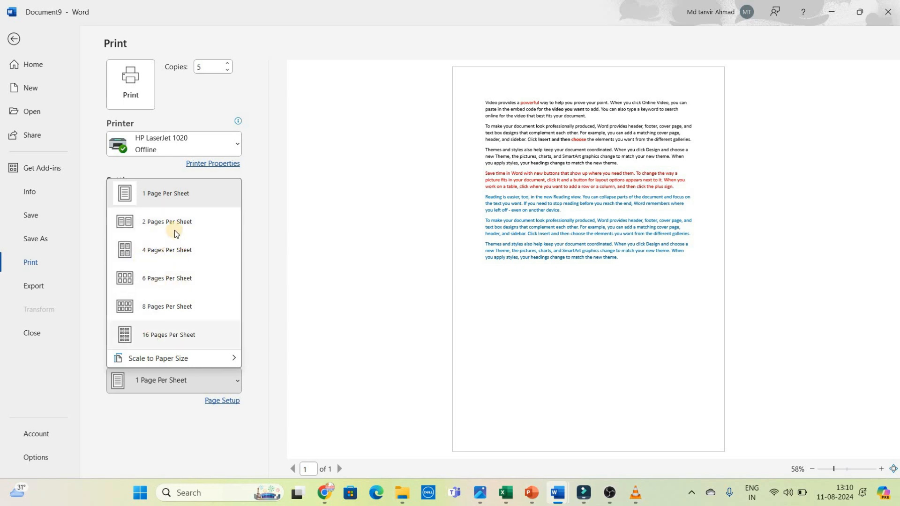
left_click(169, 196)
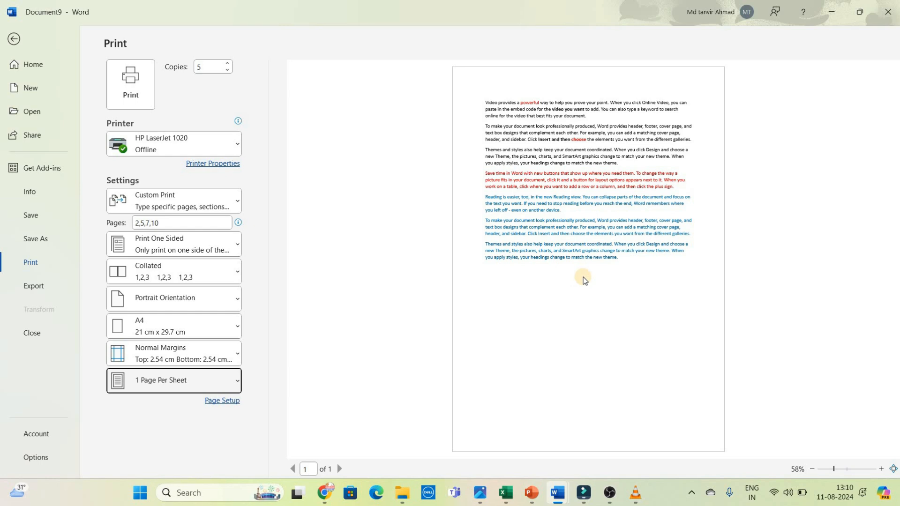
Step: Export the document to the Desktop as a PDF under the suggested file name, with Standard optimization and opening after publishing
left_click(35, 287)
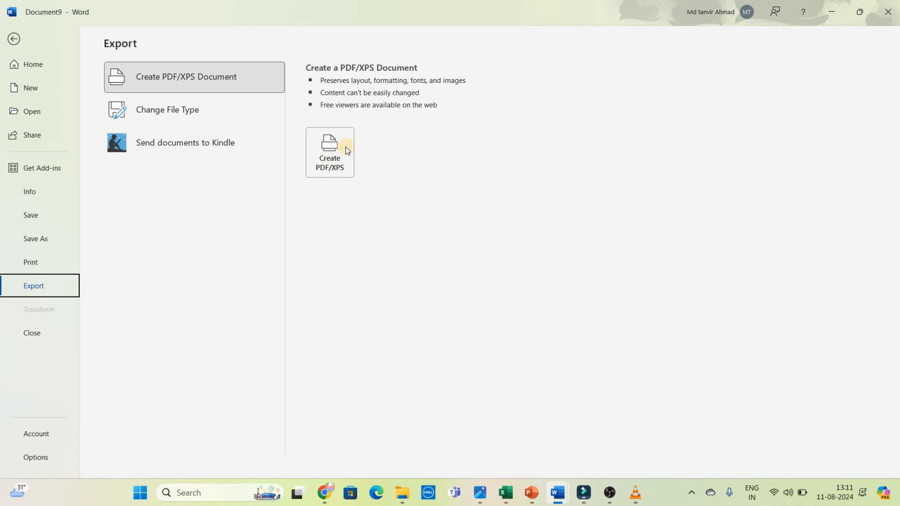
left_click(332, 149)
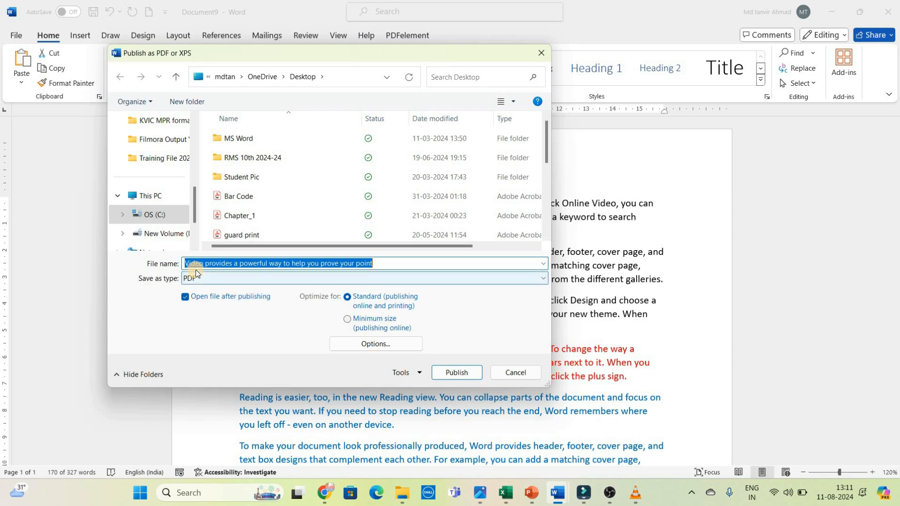
left_click(457, 372)
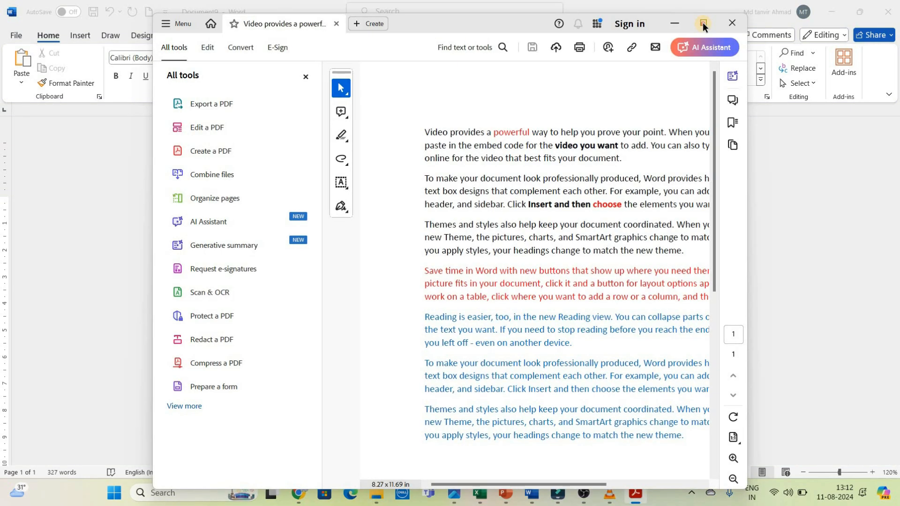
Step: View the published PDF in a maximized Acrobat window and switch back to Document9 in Word
left_click(703, 23)
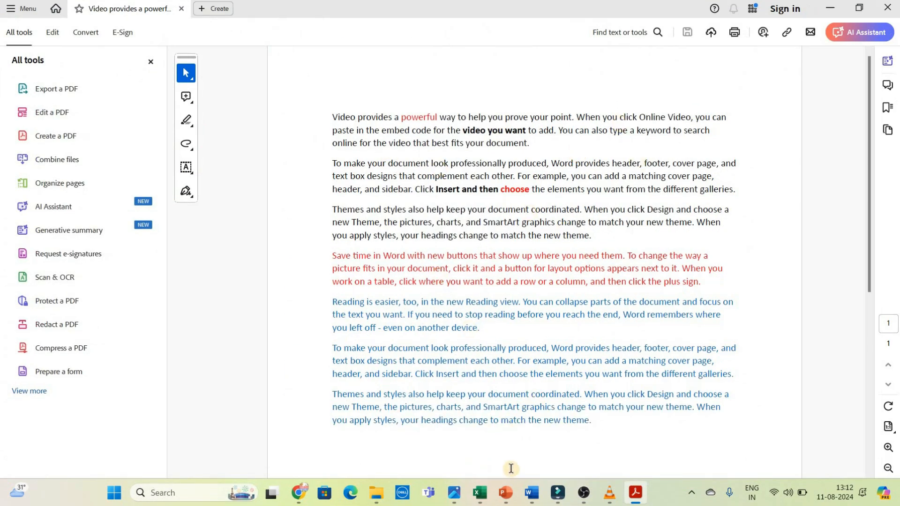
mouse_move(539, 497)
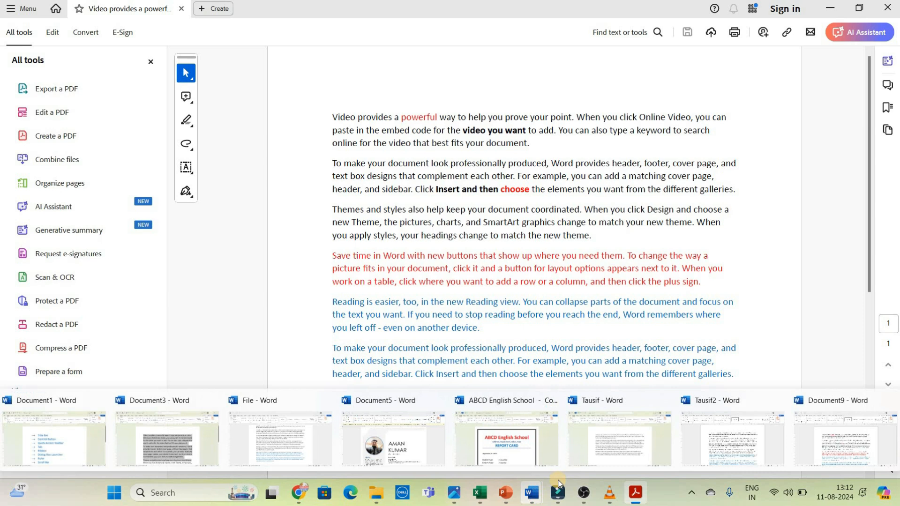
left_click(807, 428)
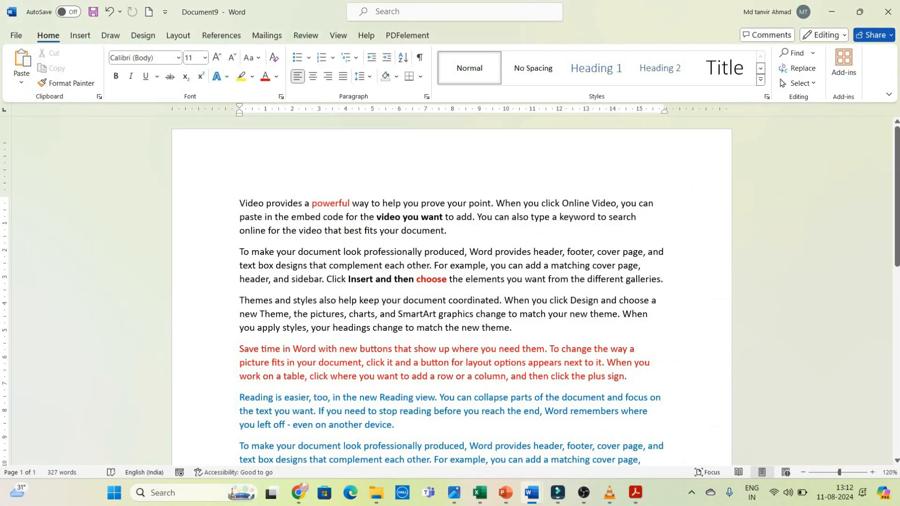
Step: Examine the Account information and the General page of Word Options, leaving the options without changes
left_click(14, 36)
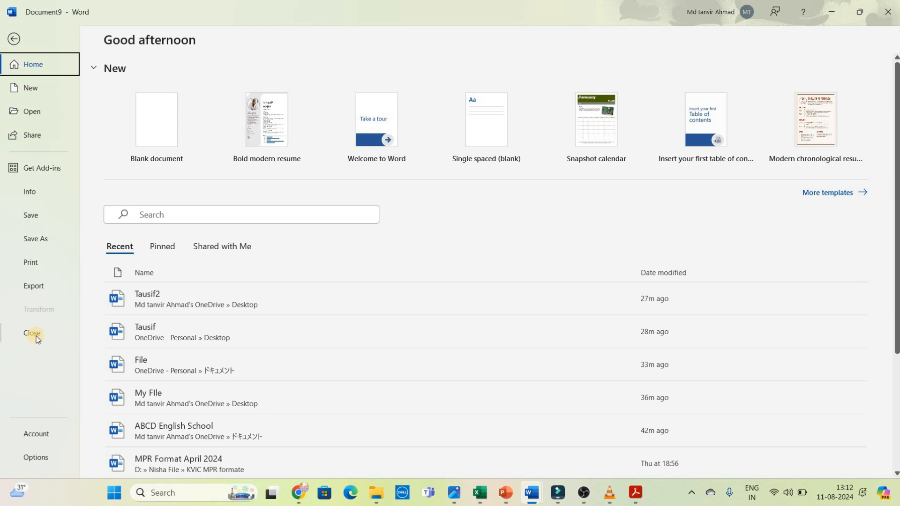
left_click(63, 433)
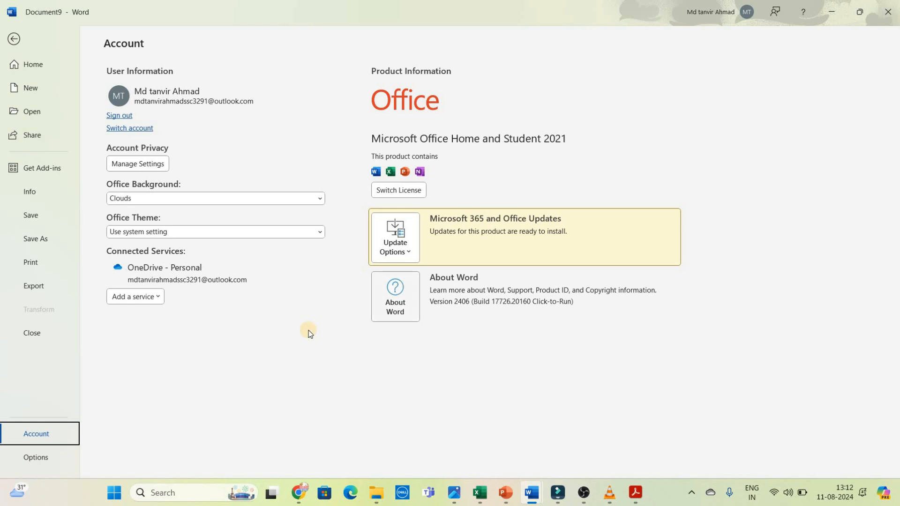
left_click(40, 461)
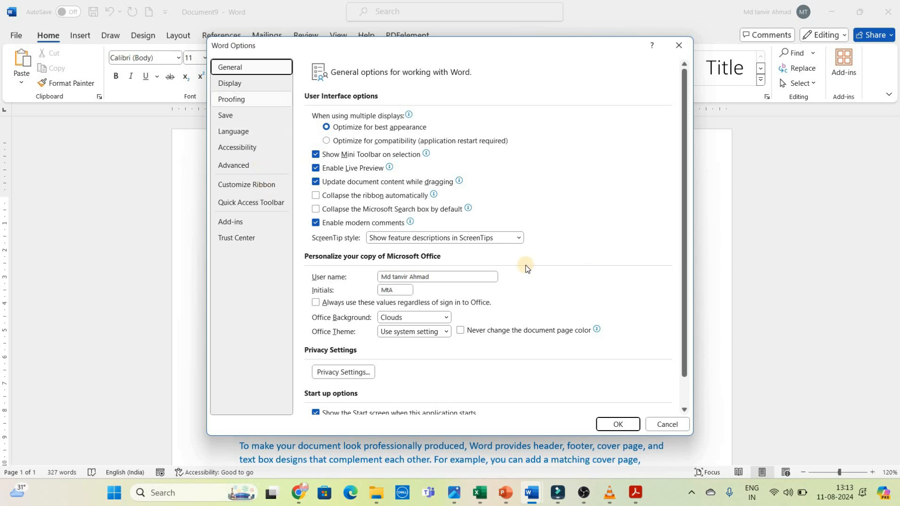
left_click(671, 427)
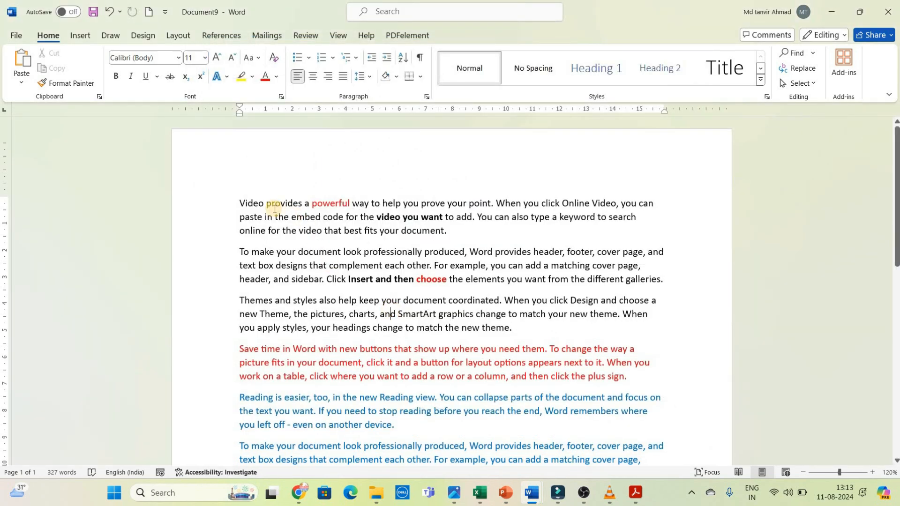
left_click_drag(238, 202, 454, 229)
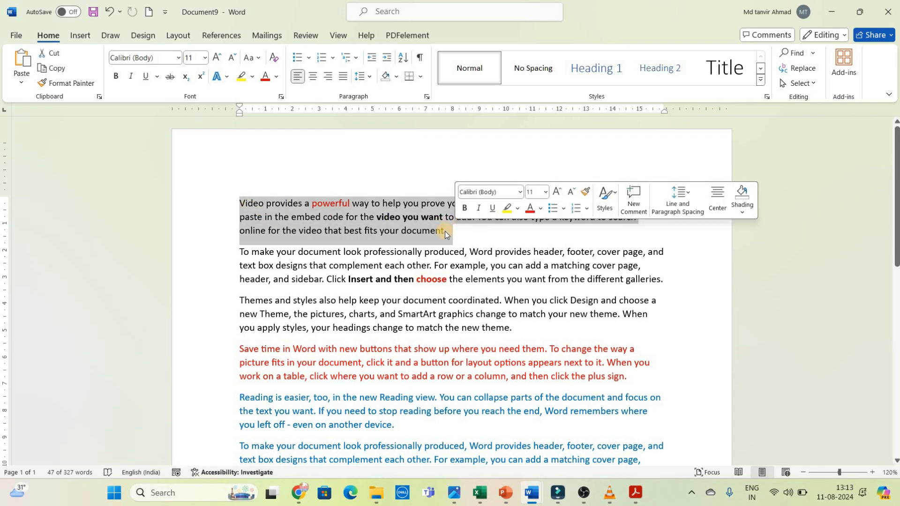
left_click(296, 209)
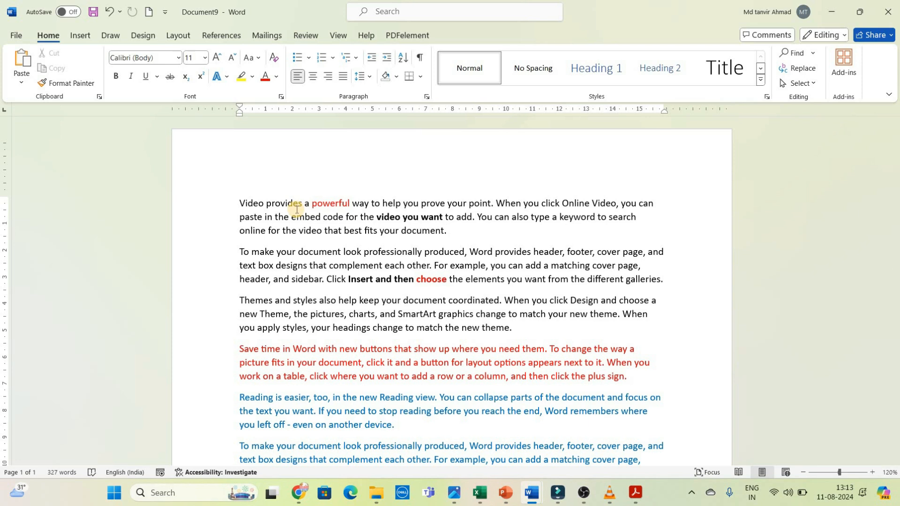
left_click(406, 234)
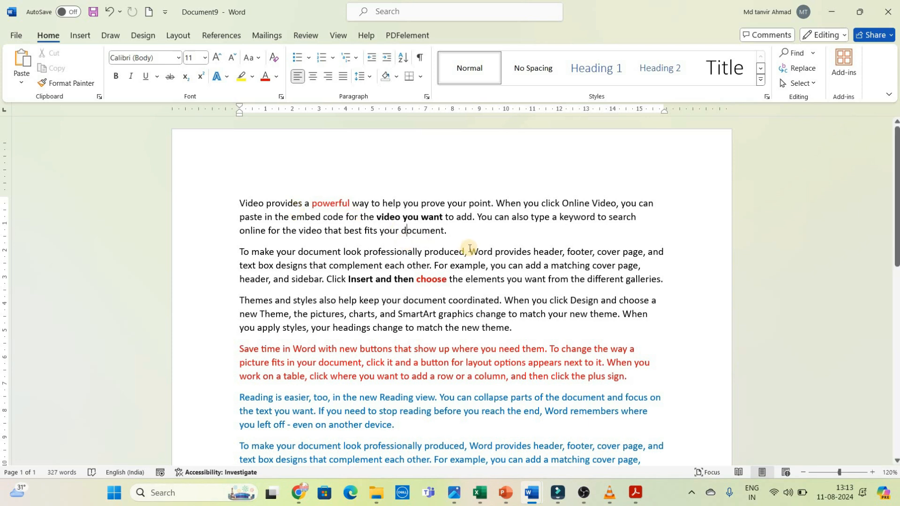